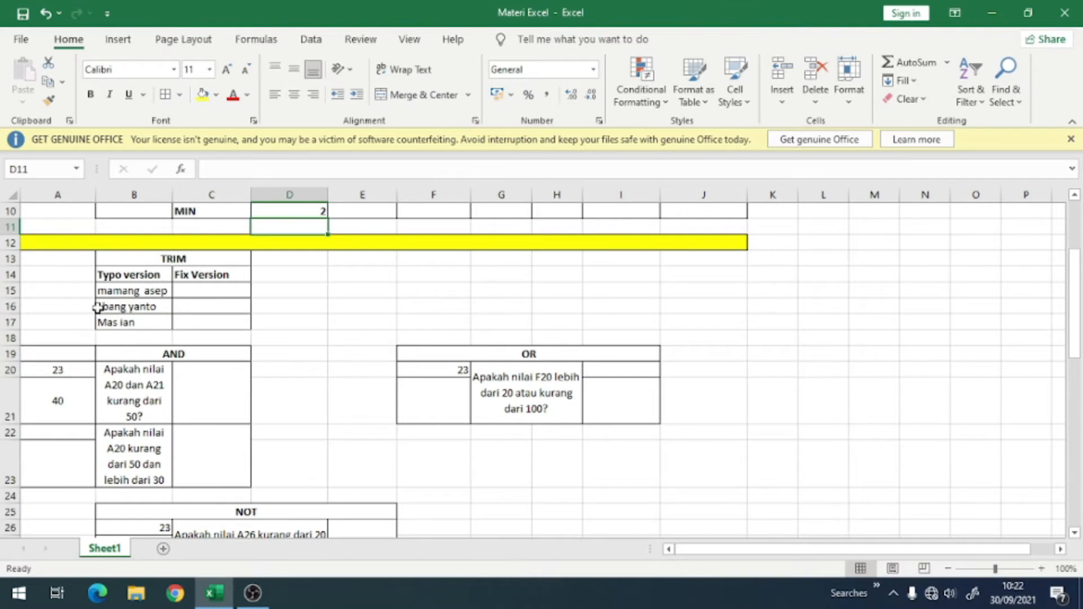
- Append the letter "a" after the trailing spaces of the text in cell B17
{"action": "left_click", "coordinate": [150, 322]}
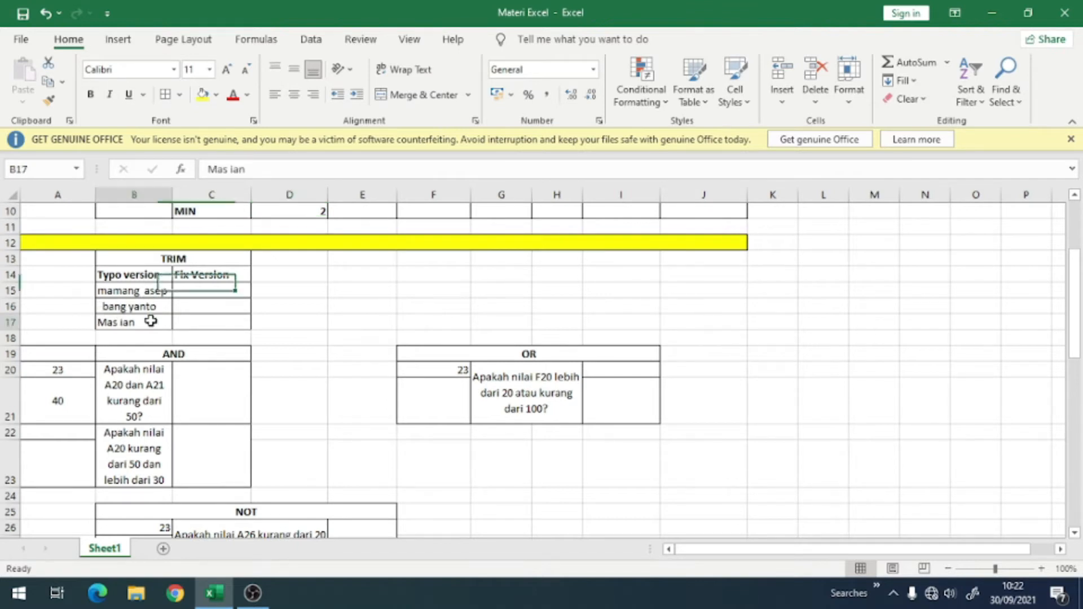
{"action": "double_click", "coordinate": [153, 319]}
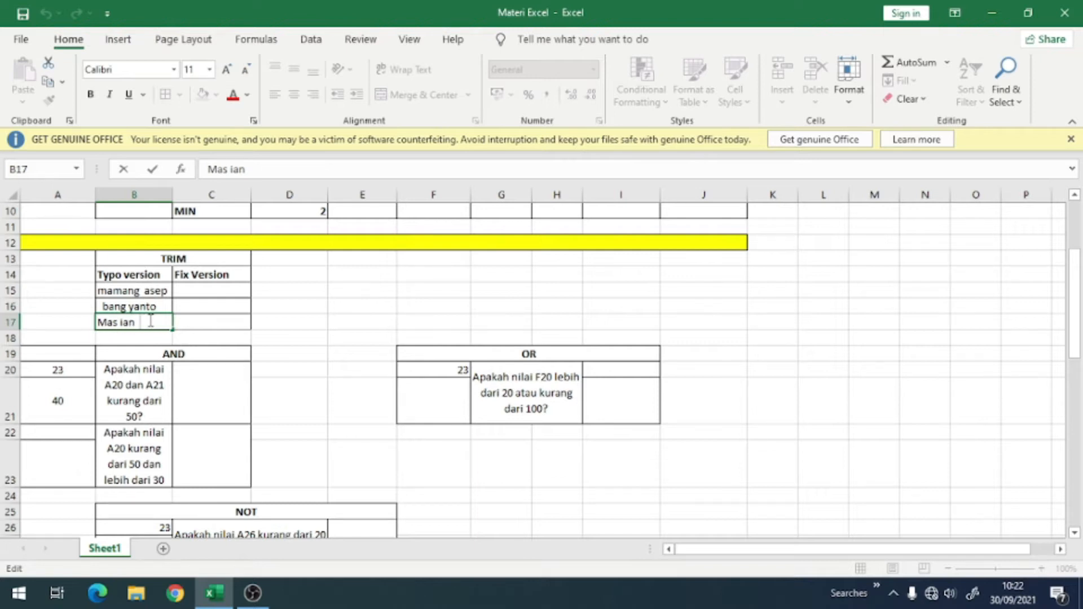
{"action": "type", "text": "a"}
- Enter a TRIM formula in C15 that removes the extra spaces from the text in B15
{"action": "left_click", "coordinate": [208, 288]}
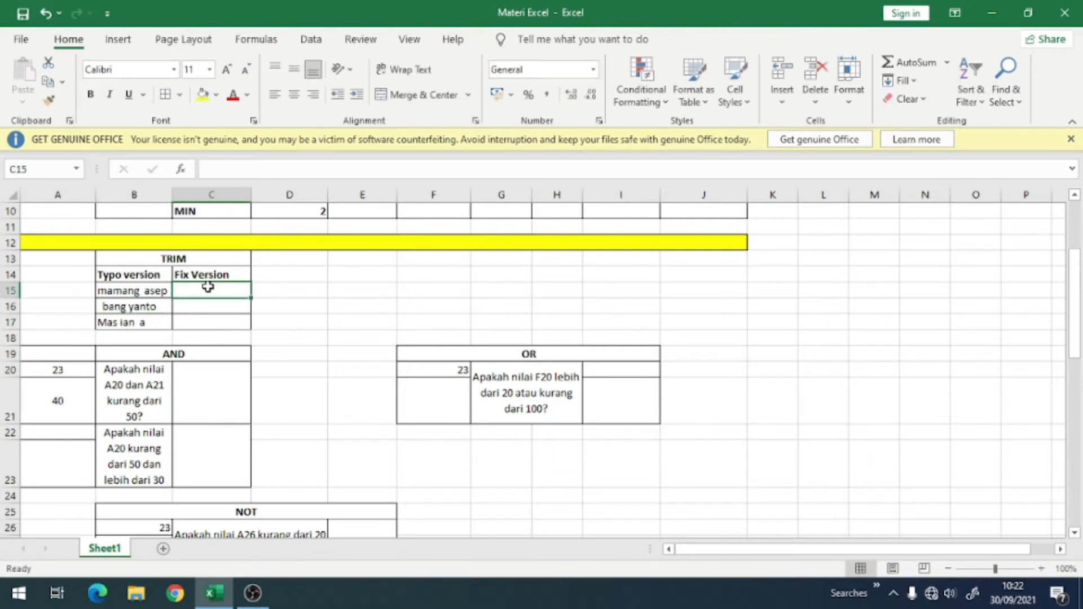
{"action": "type", "text": "="}
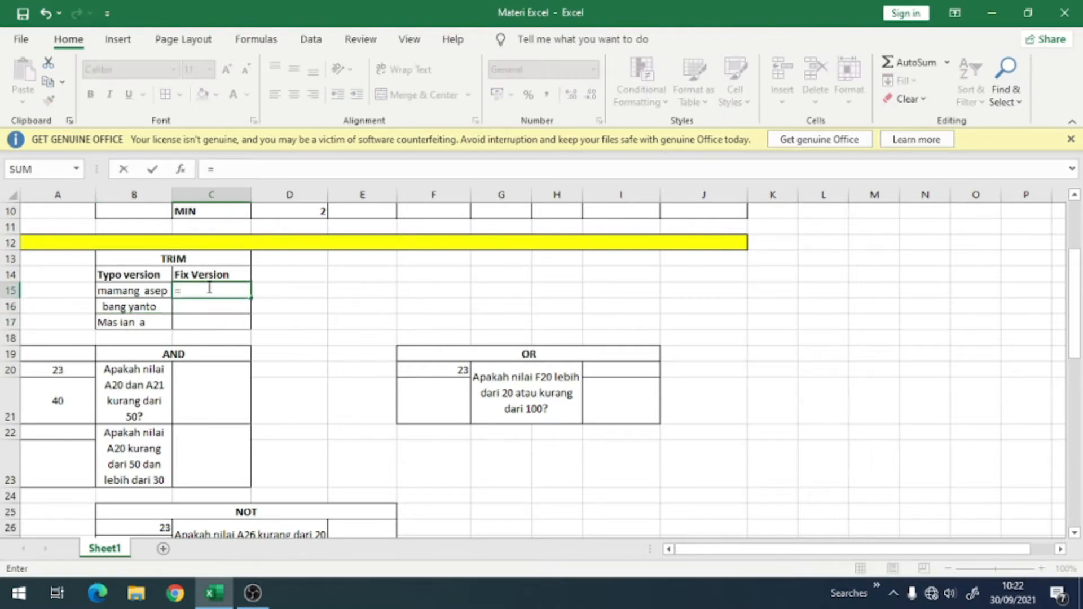
{"action": "type", "text": "trim"}
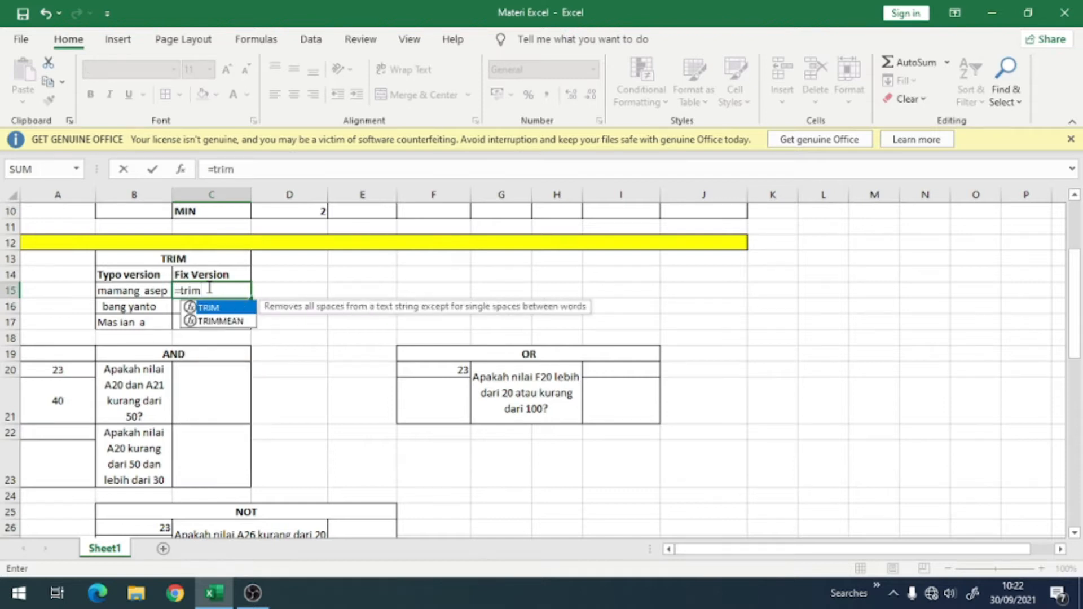
{"action": "type", "text": "("}
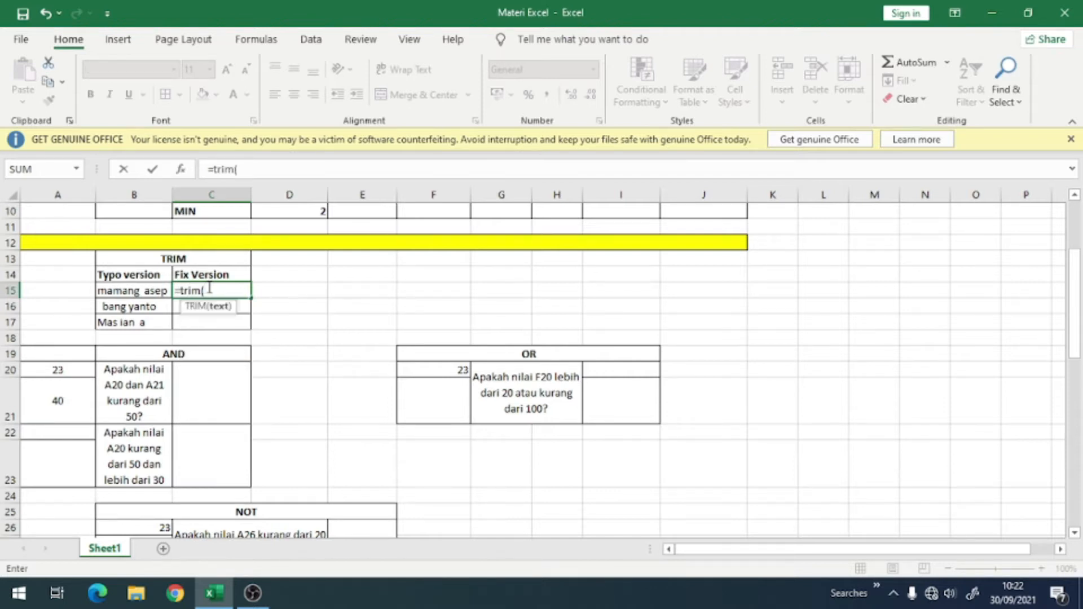
{"action": "left_click", "coordinate": [134, 295]}
{"action": "key", "text": "Return"}
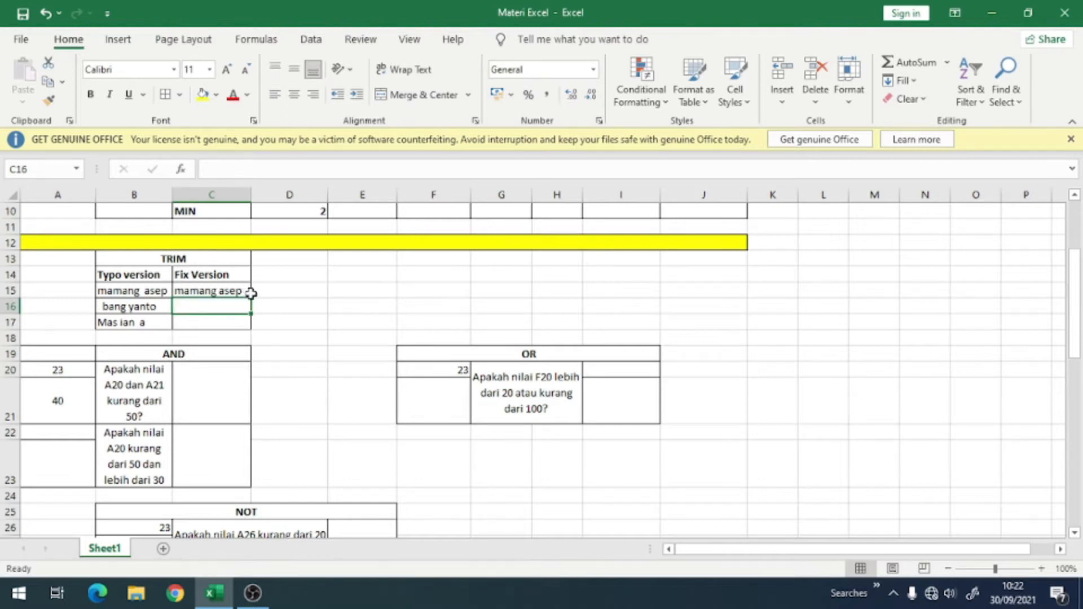
- Fill the IF formula from D8 across the row through J8
{"action": "scroll", "coordinate": [251, 300], "scroll_direction": "up", "scroll_amount": 3}
{"action": "scroll", "coordinate": [252, 299], "scroll_direction": "up", "scroll_amount": 1}
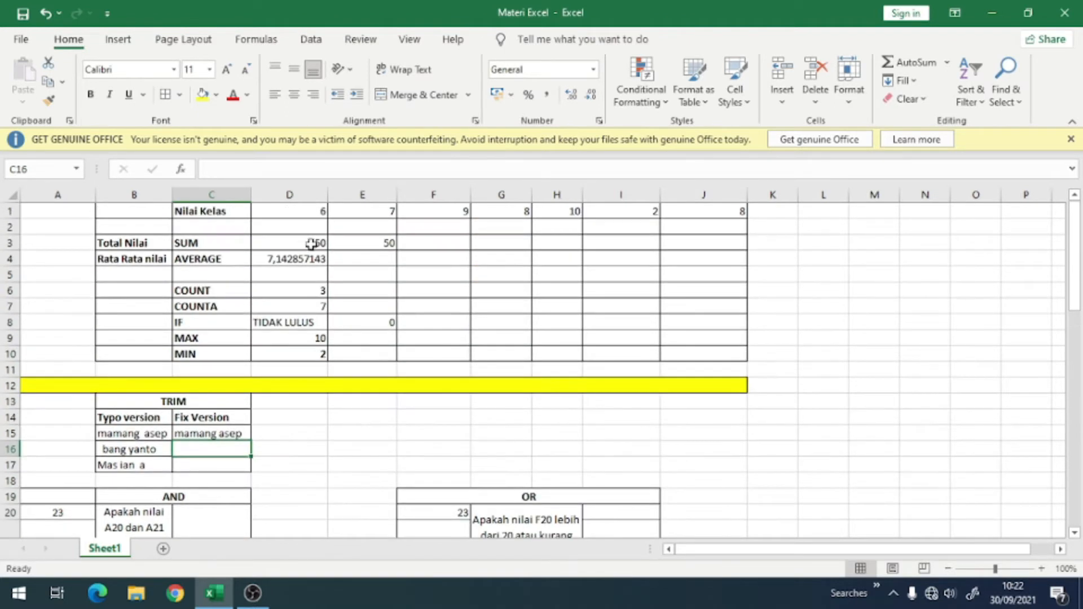
{"action": "left_click", "coordinate": [306, 261]}
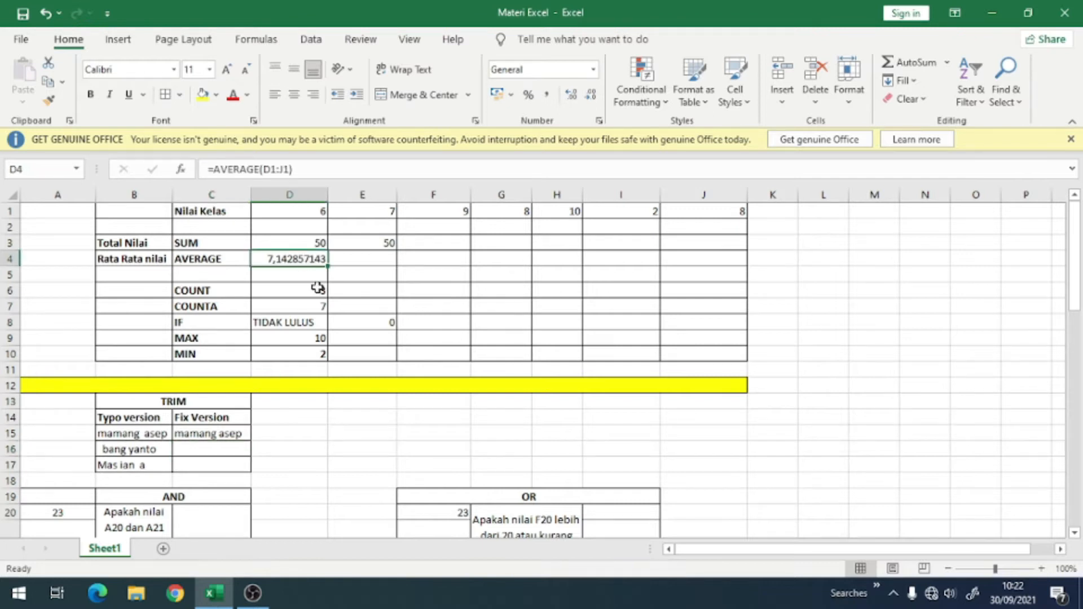
{"action": "left_click", "coordinate": [299, 324]}
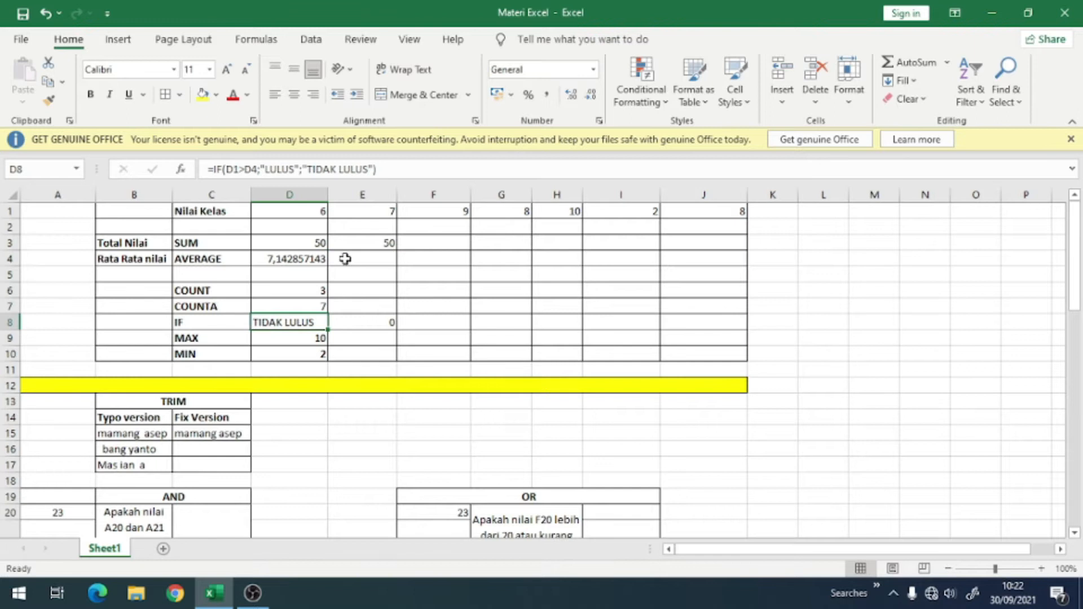
{"action": "left_click_drag", "start_coordinate": [326, 331], "coordinate": [729, 322]}
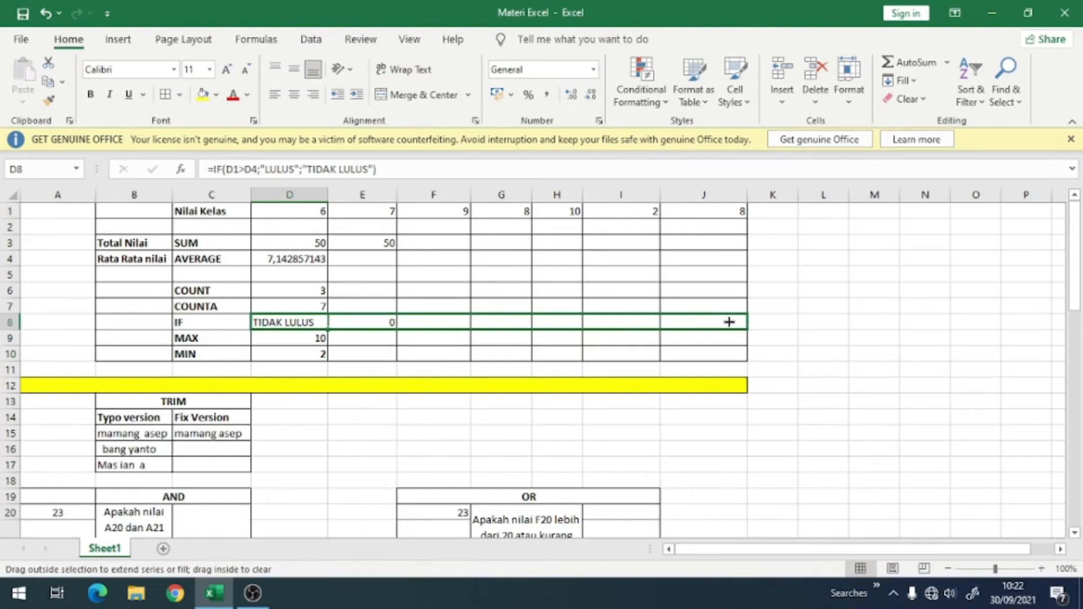
{"action": "left_click_drag", "start_coordinate": [729, 322], "coordinate": [728, 322]}
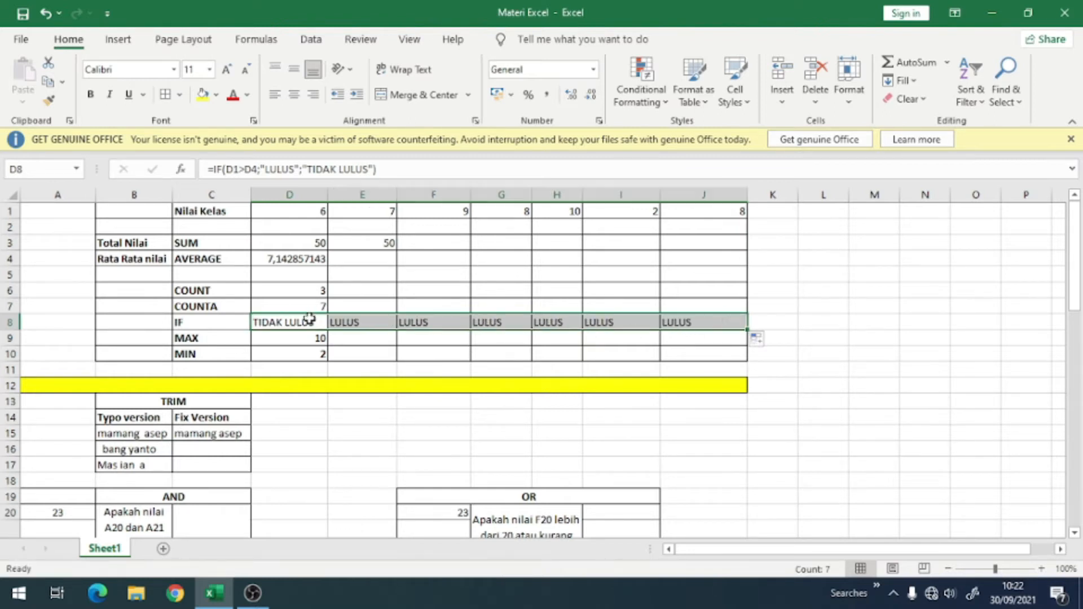
- Examine the cell references in the copied IF formula in E8
{"action": "left_click", "coordinate": [363, 320]}
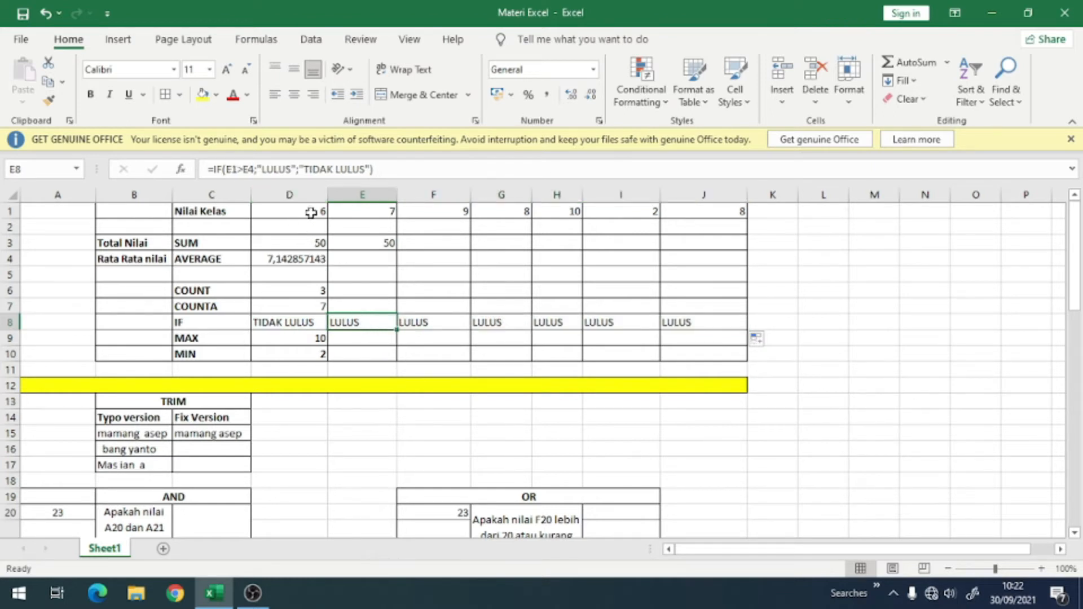
{"action": "left_click", "coordinate": [254, 169]}
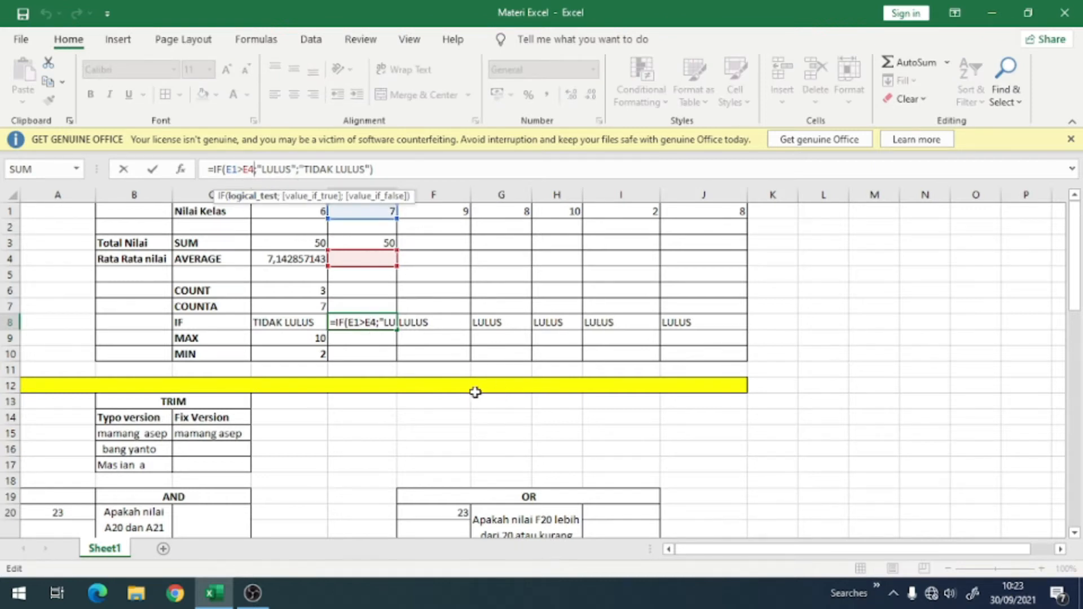
{"action": "key", "text": "Return"}
- Fill the TRIM formula from C15 down through C17 in the Fix Version column
{"action": "scroll", "coordinate": [338, 406], "scroll_direction": "down", "scroll_amount": 2}
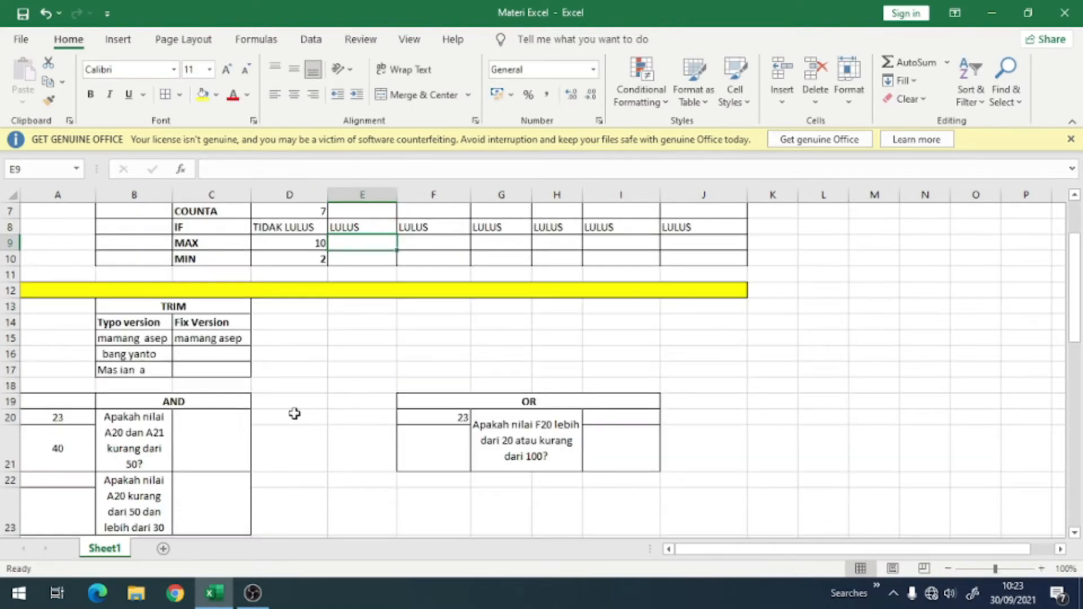
{"action": "left_click", "coordinate": [192, 340]}
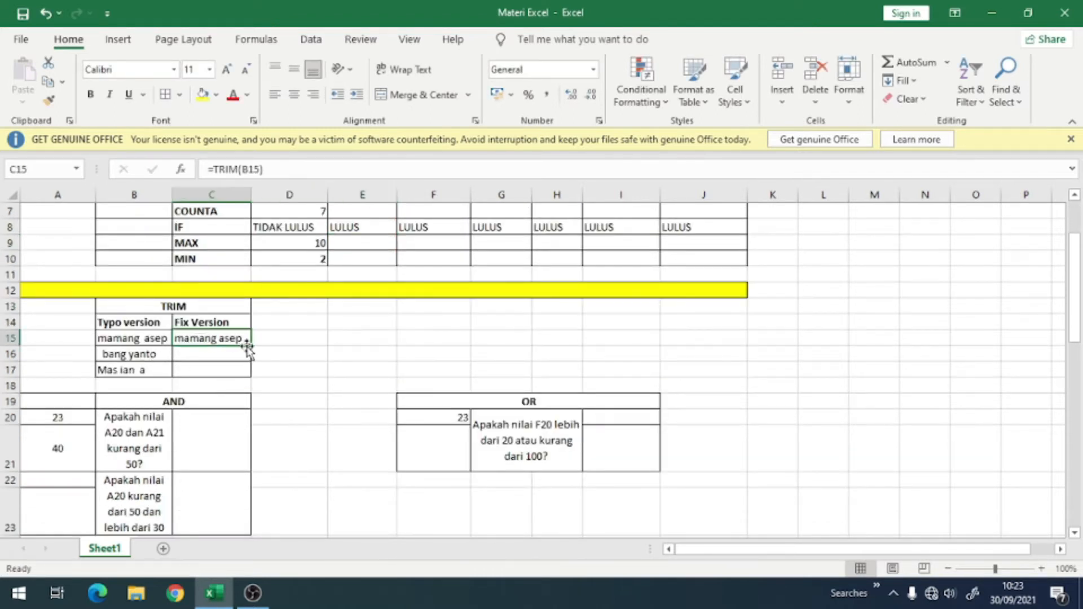
{"action": "left_click_drag", "start_coordinate": [250, 347], "coordinate": [252, 378]}
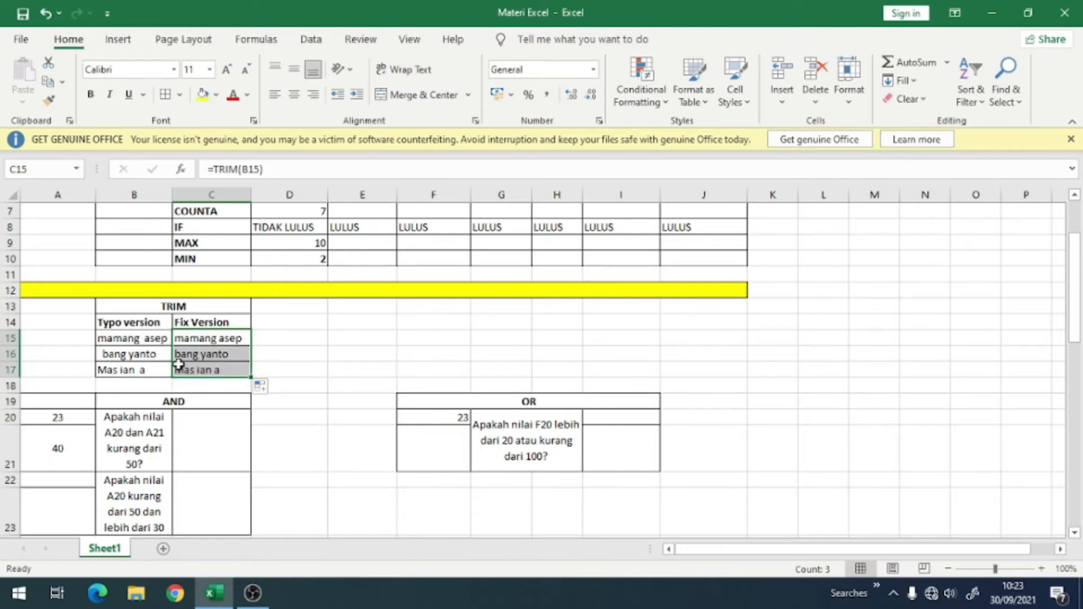
- Check the copied TRIM formulas in C16 and C17 and the cells they reference
{"action": "left_click", "coordinate": [264, 354]}
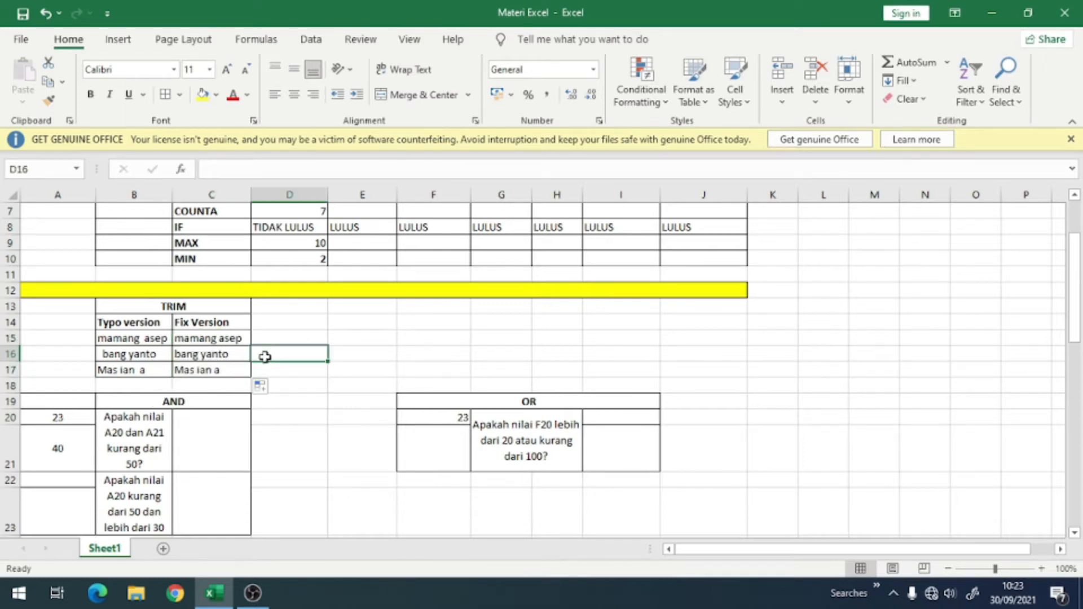
{"action": "left_click", "coordinate": [223, 358]}
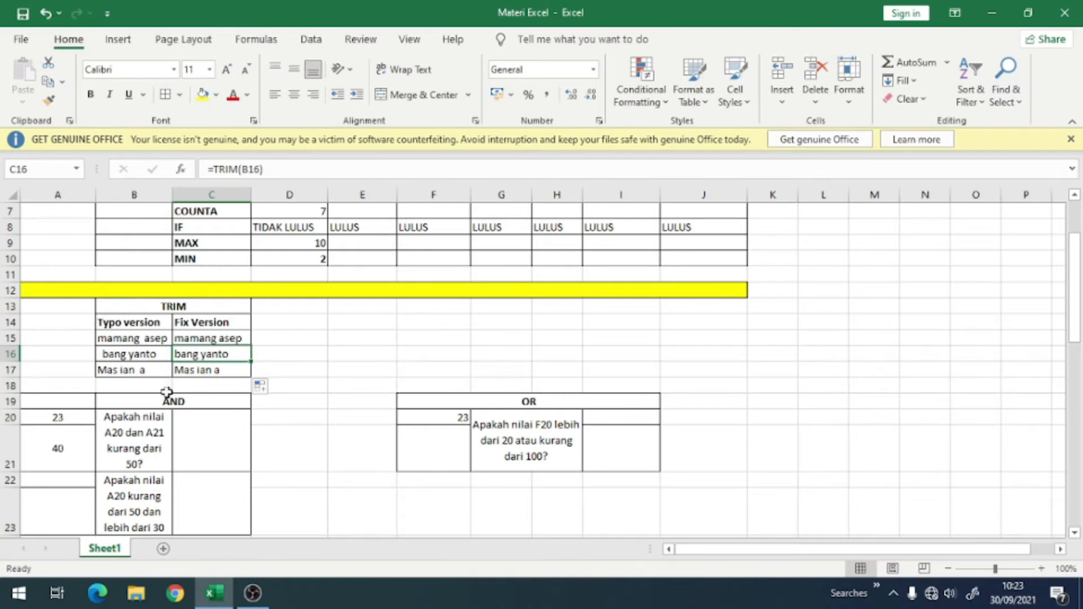
{"action": "left_click", "coordinate": [210, 370]}
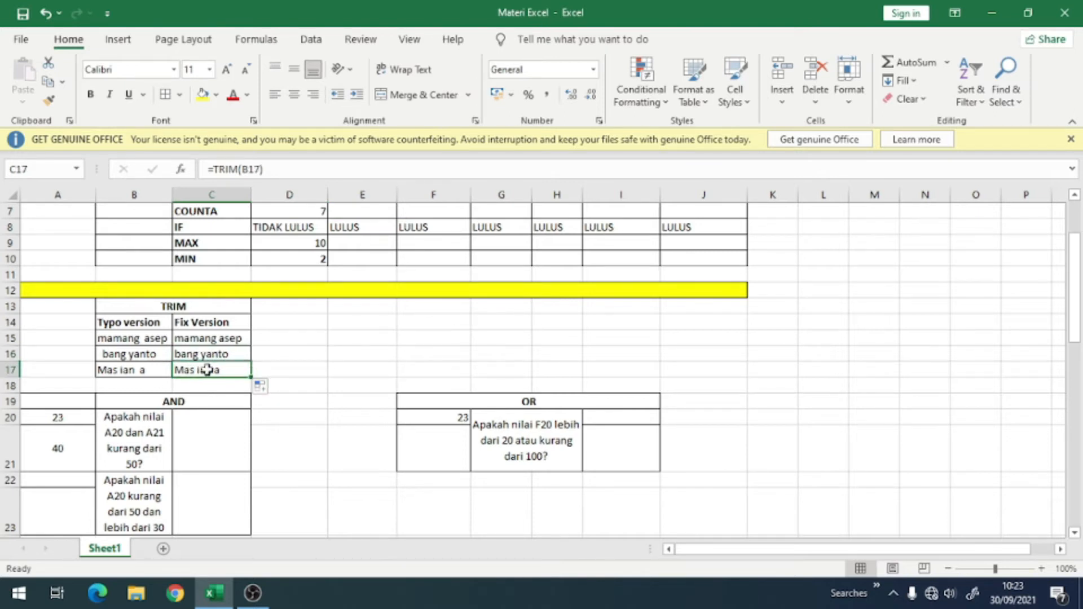
{"action": "double_click", "coordinate": [221, 370]}
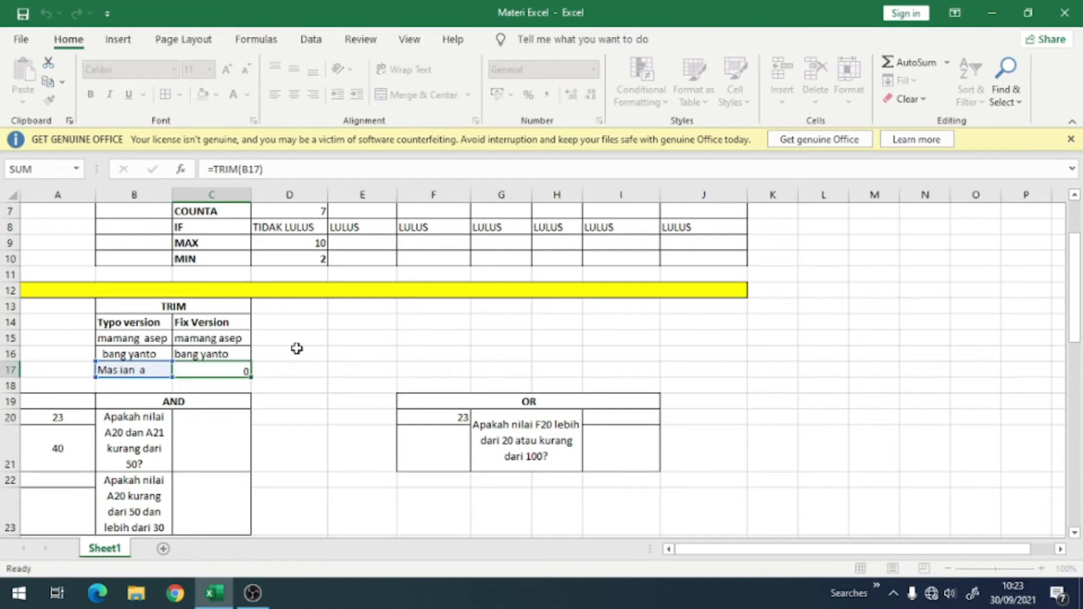
{"action": "key", "text": "Return"}
- Start an AND formula in the merged cell C20 with A20,50 as its first argument
{"action": "scroll", "coordinate": [297, 349], "scroll_direction": "down", "scroll_amount": 1}
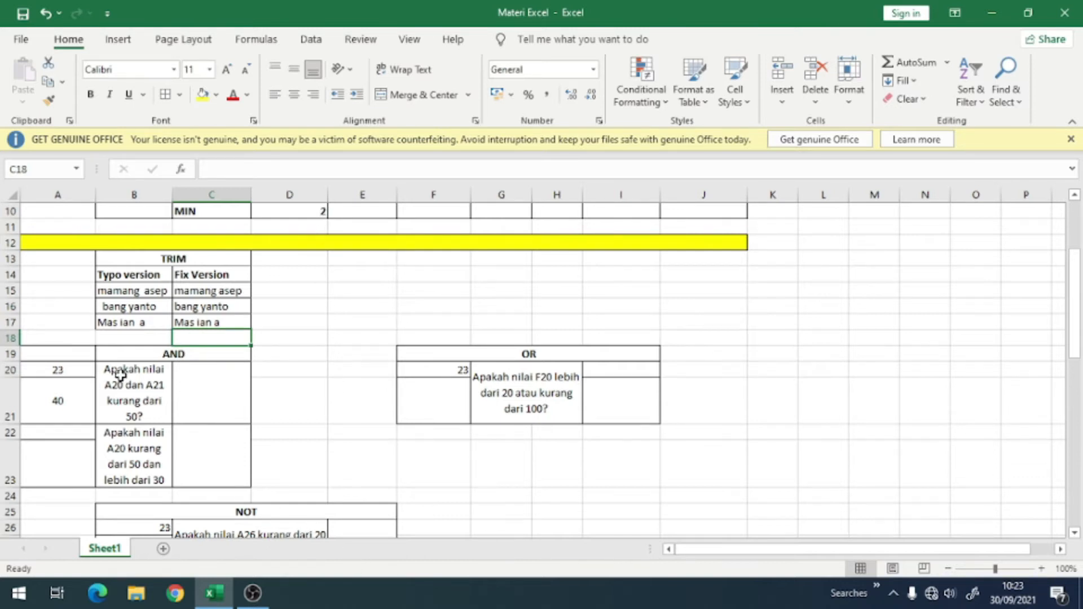
{"action": "scroll", "coordinate": [268, 418], "scroll_direction": "down", "scroll_amount": 1}
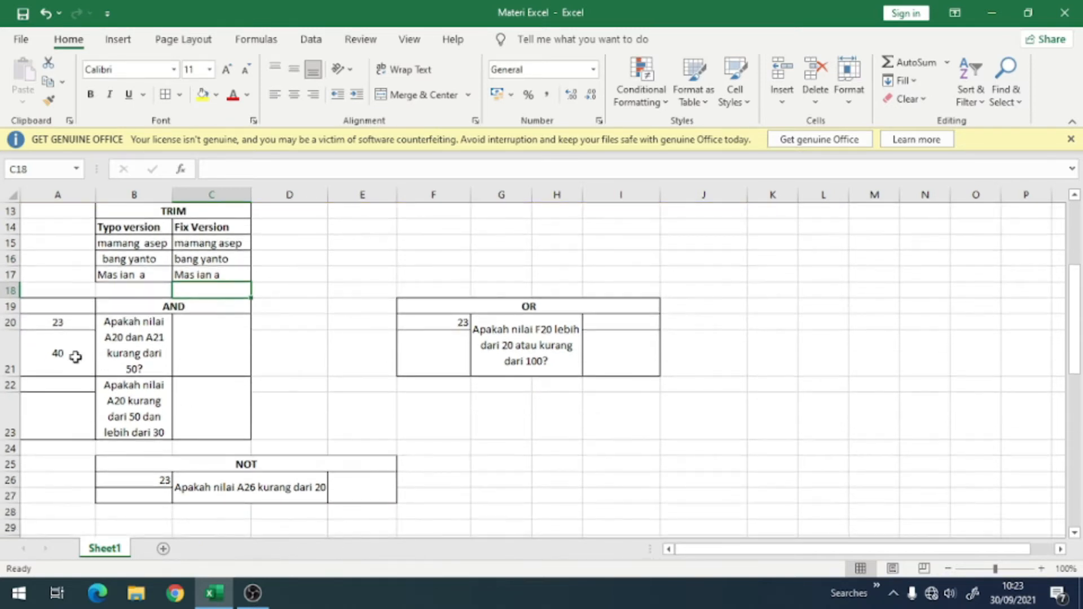
{"action": "left_click", "coordinate": [194, 353]}
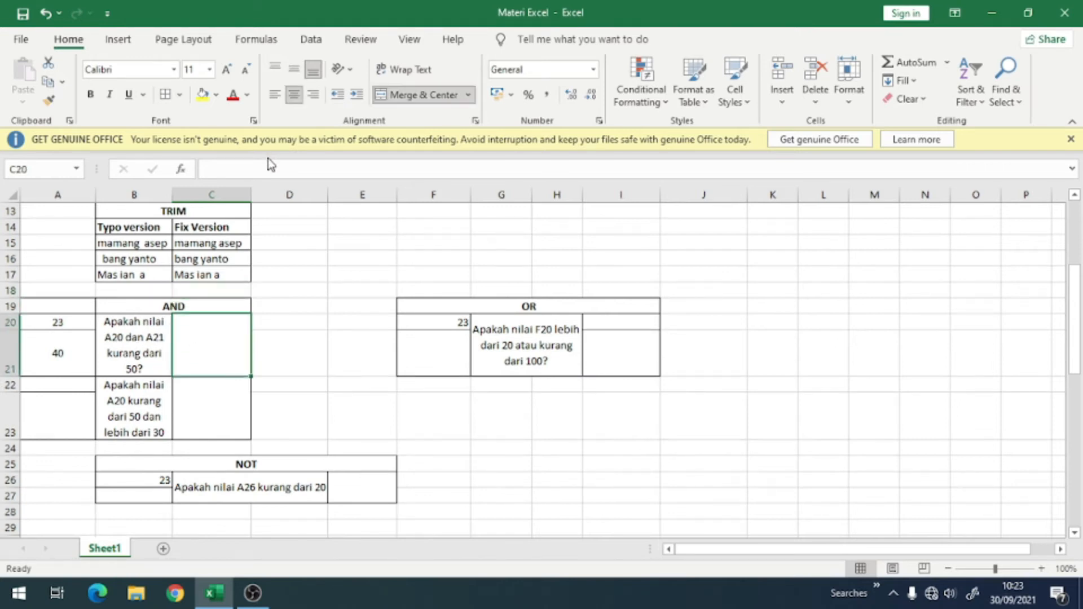
{"action": "left_click", "coordinate": [208, 170]}
{"action": "type", "text": "=and("}
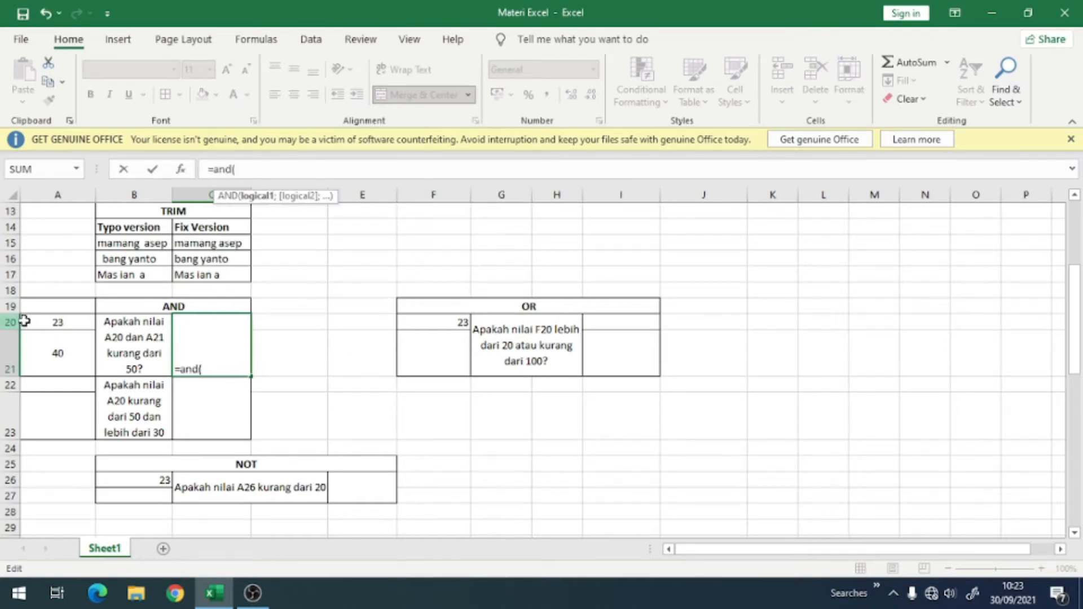
{"action": "left_click", "coordinate": [49, 319]}
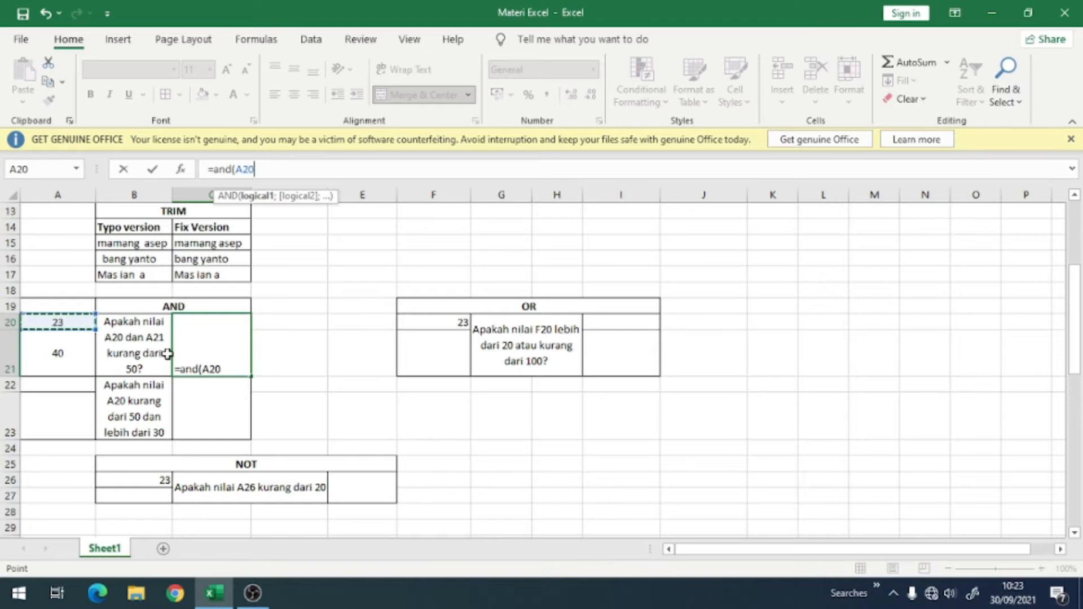
{"action": "left_click", "coordinate": [230, 370]}
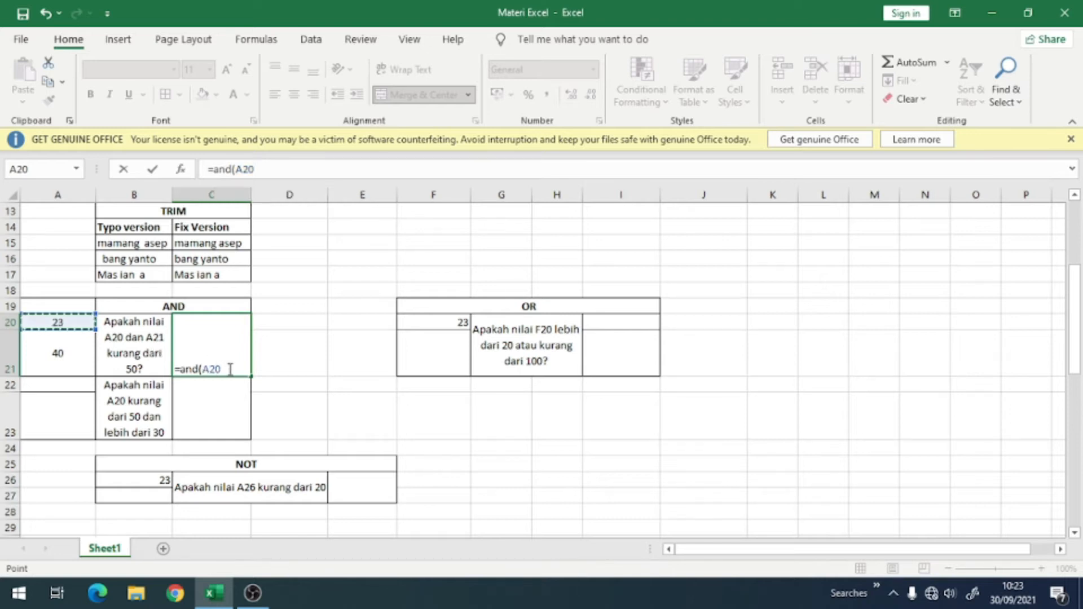
{"action": "type", "text": ","}
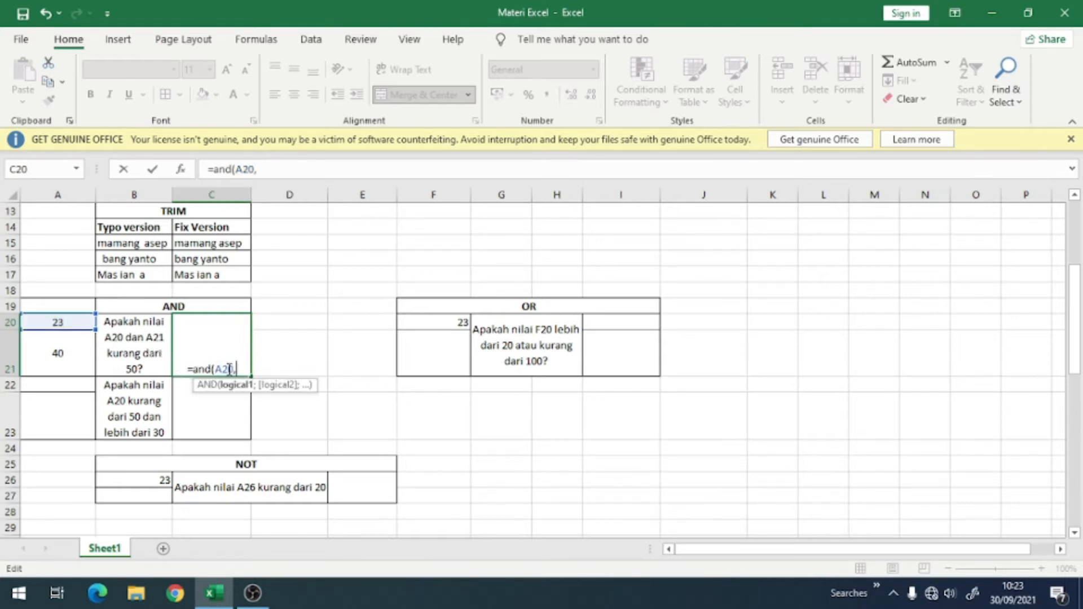
{"action": "type", "text": "50"}
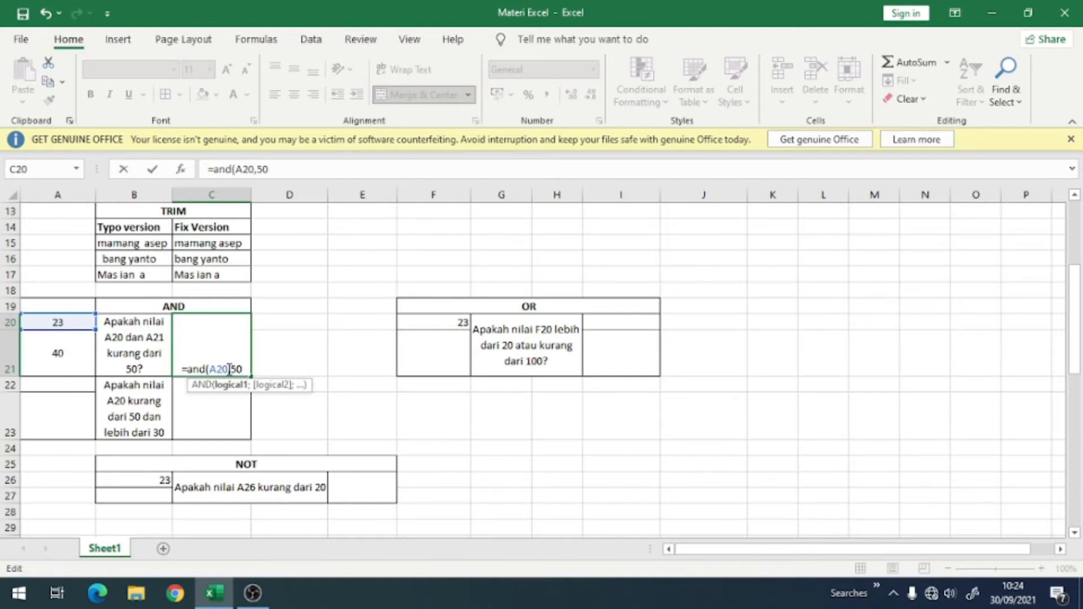
- Add A21<50 as the second condition of the AND formula in C20
{"action": "type", "text": ";"}
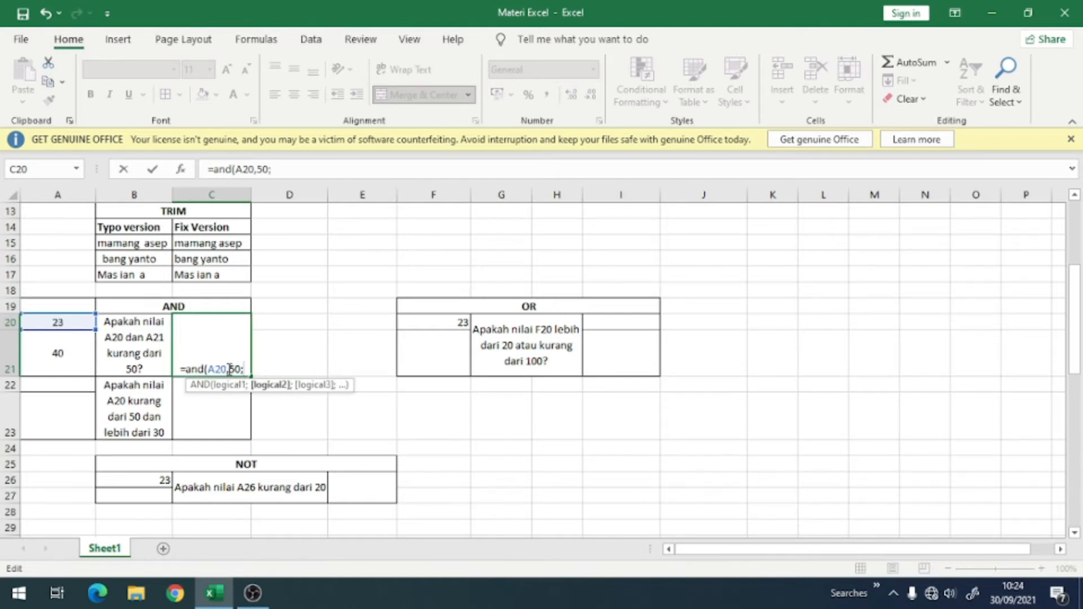
{"action": "left_click", "coordinate": [53, 360]}
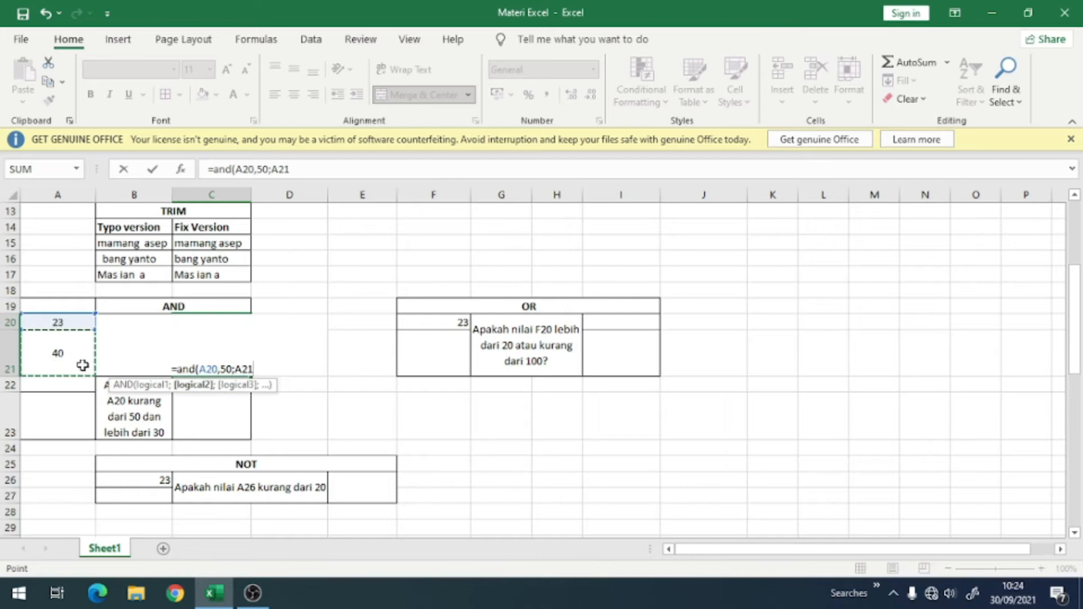
{"action": "type", "text": "<"}
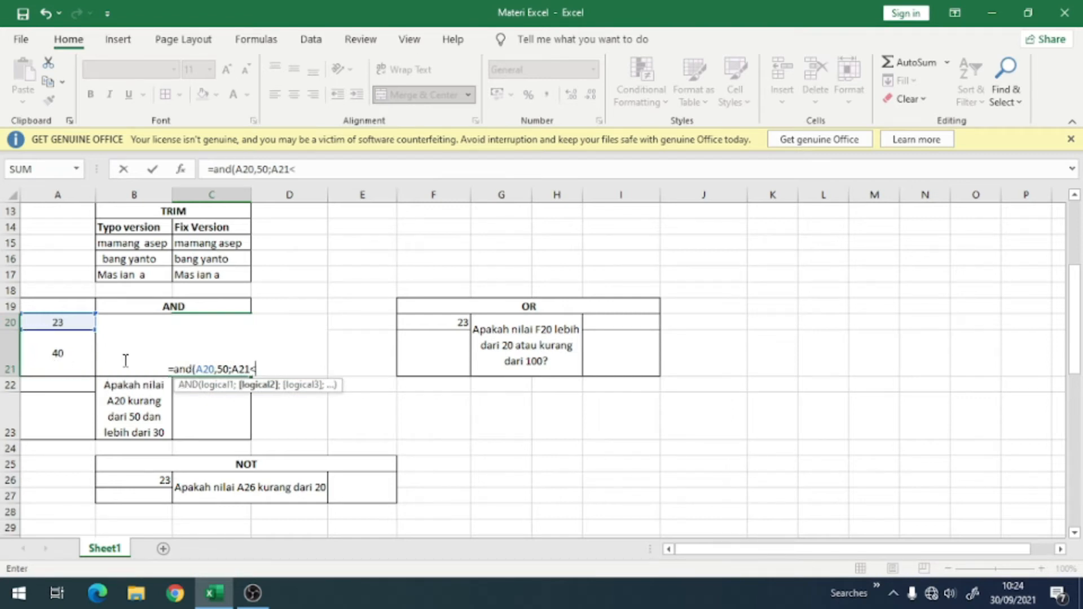
{"action": "type", "text": "50"}
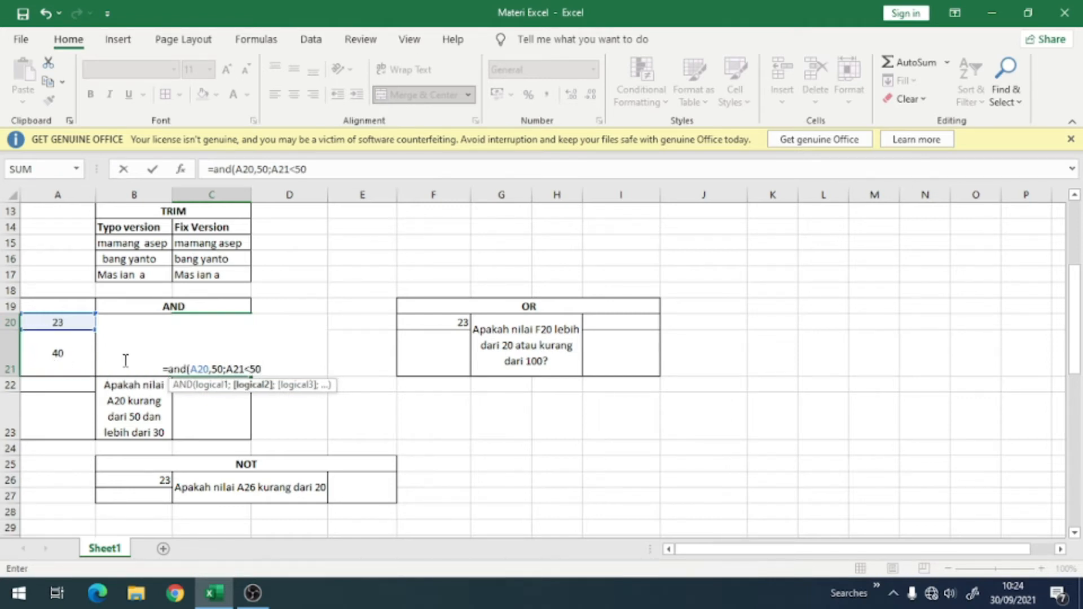
- Correct the first condition of the AND formula to A20<50 and commit the formula in C20
{"action": "left_click", "coordinate": [214, 365]}
{"action": "key", "text": "BackSpace"}
{"action": "type", "text": "<"}
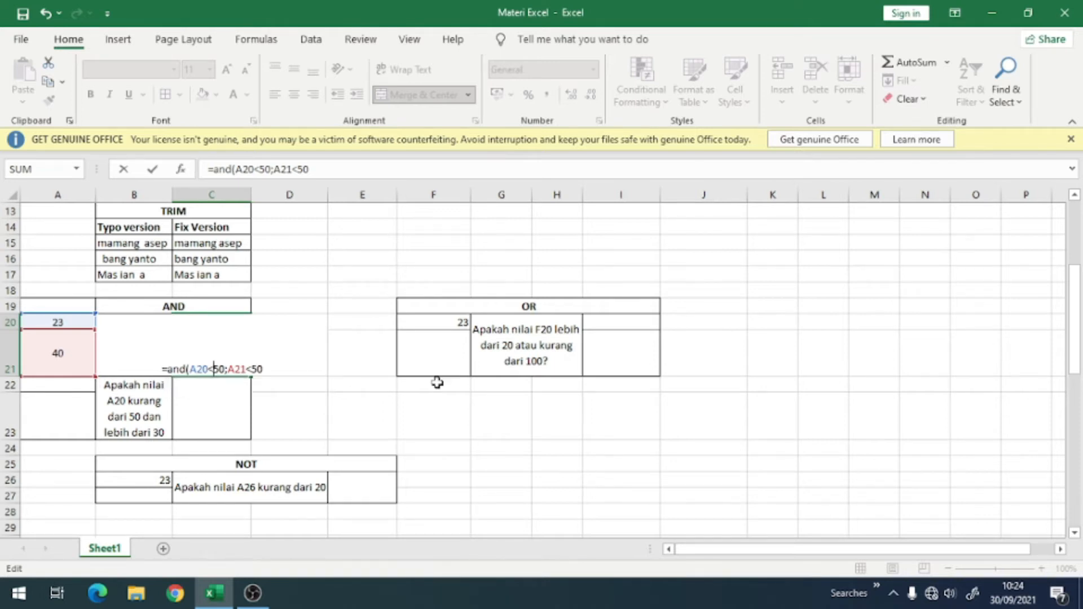
{"action": "key", "text": "Return"}
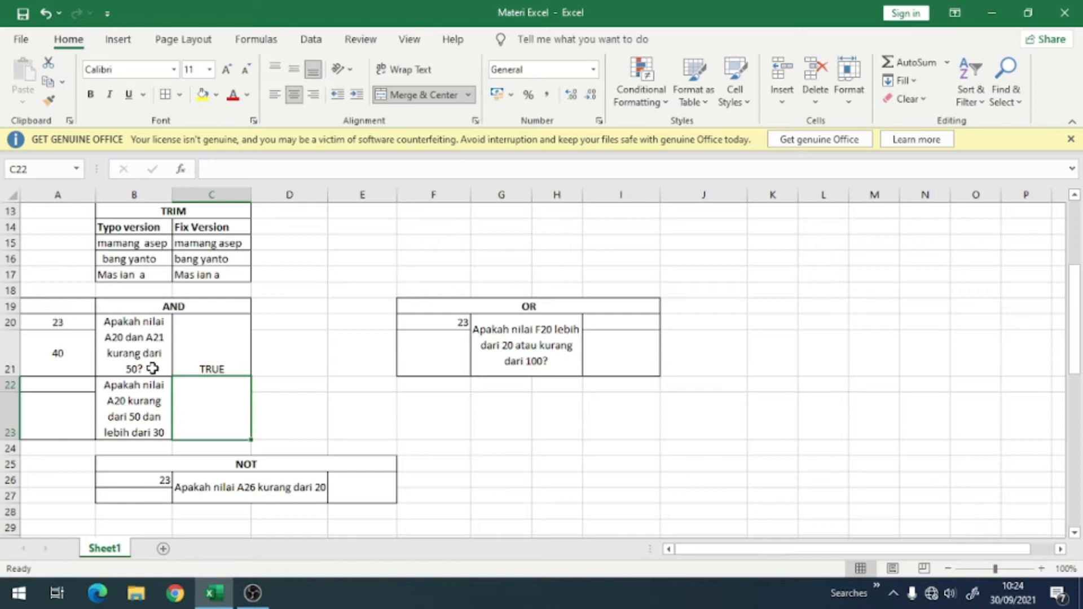
- Enter the formula =AND(A20<50;A20>30) in the merged cell C22 to answer the second AND question
{"action": "left_click", "coordinate": [311, 166]}
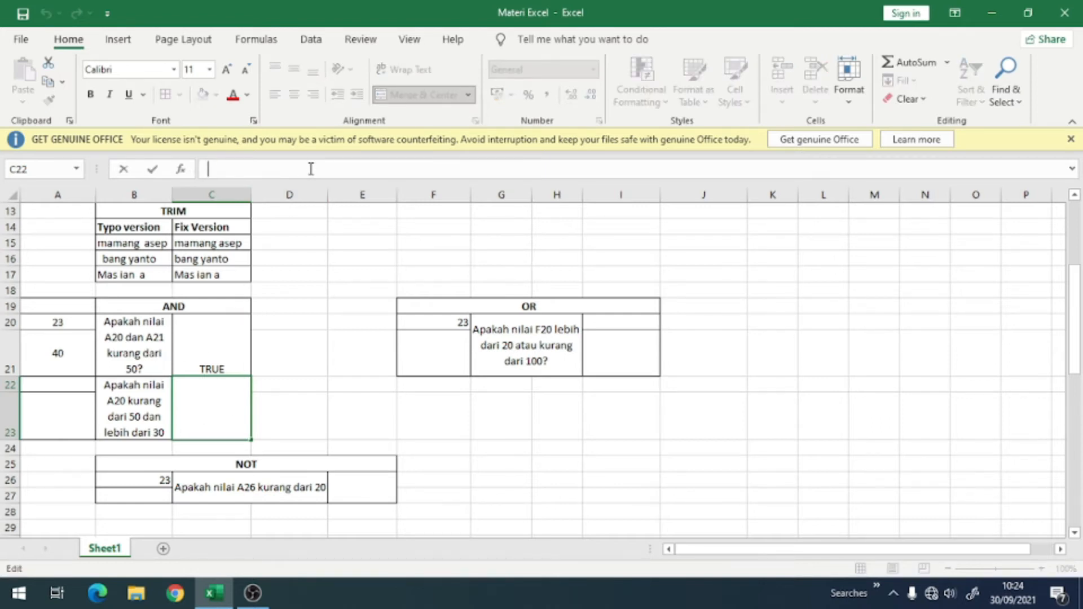
{"action": "type", "text": "=and"}
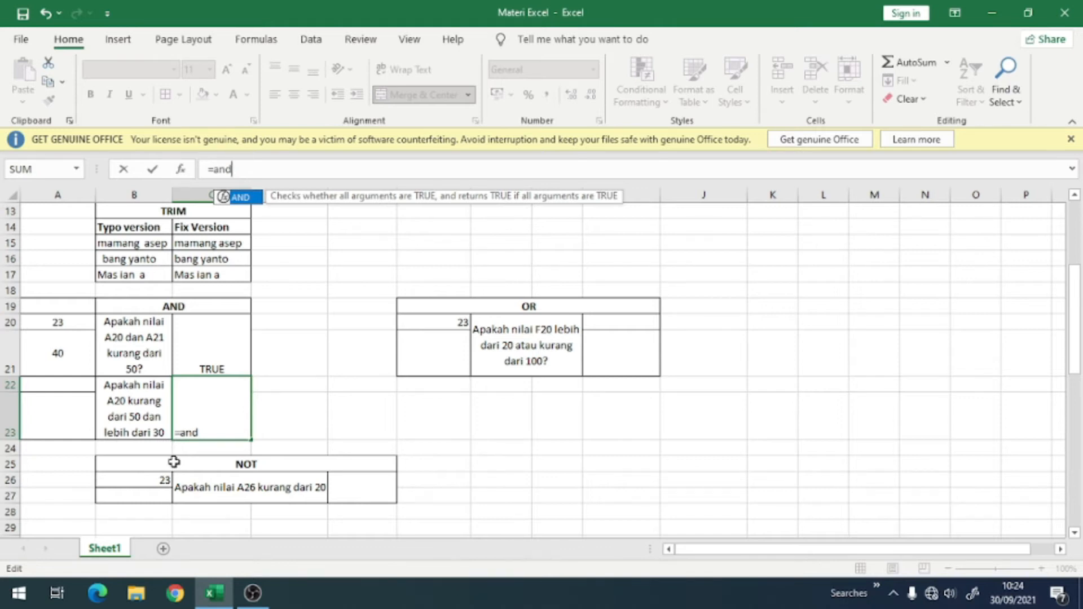
{"action": "type", "text": "("}
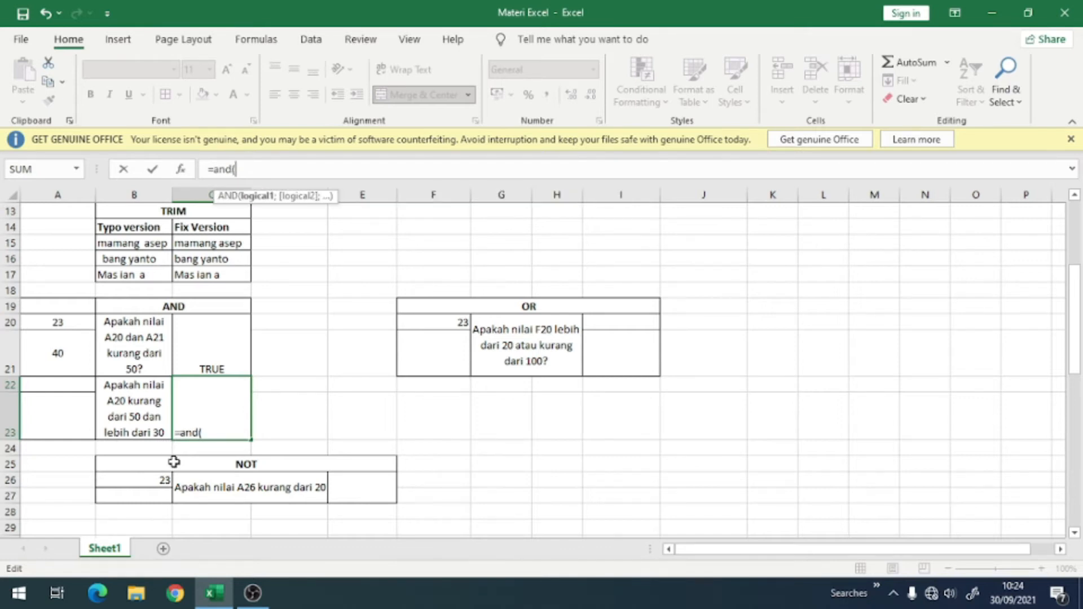
{"action": "left_click", "coordinate": [68, 326]}
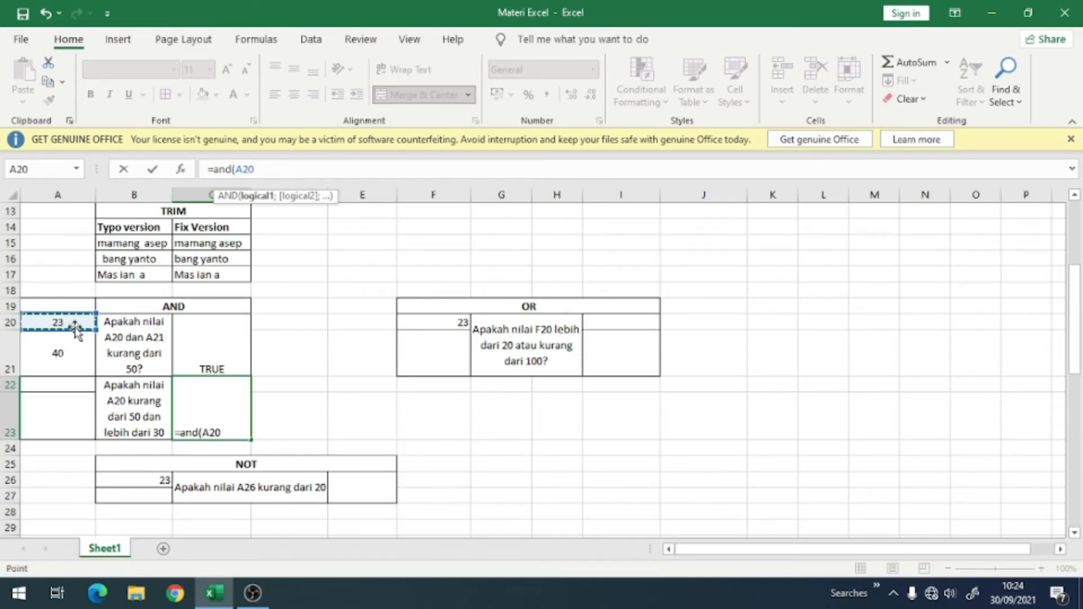
{"action": "type", "text": "<50;"}
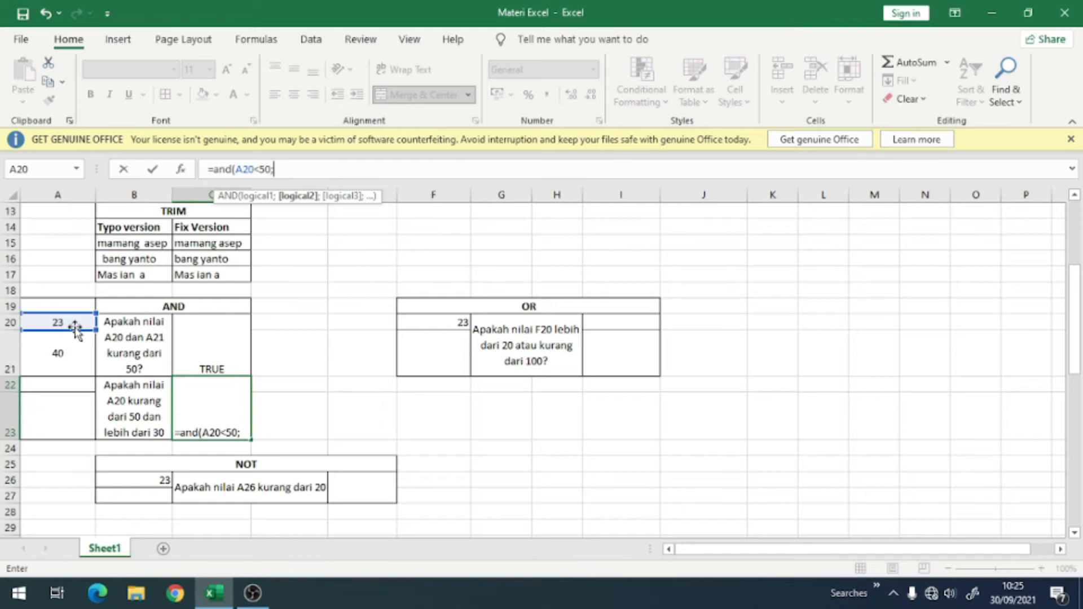
{"action": "left_click", "coordinate": [80, 323]}
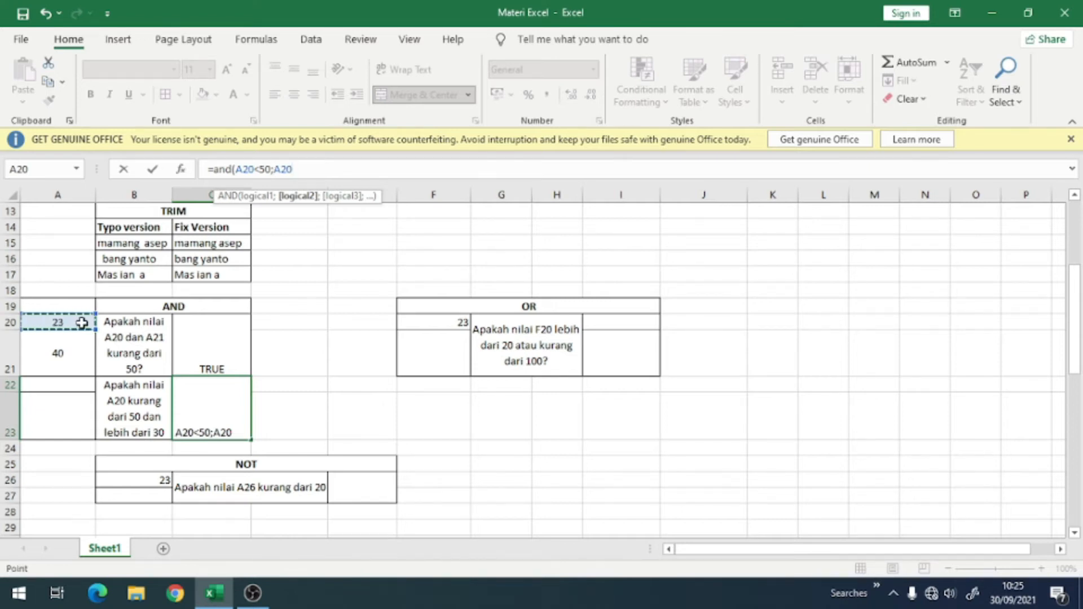
{"action": "type", "text": ">30"}
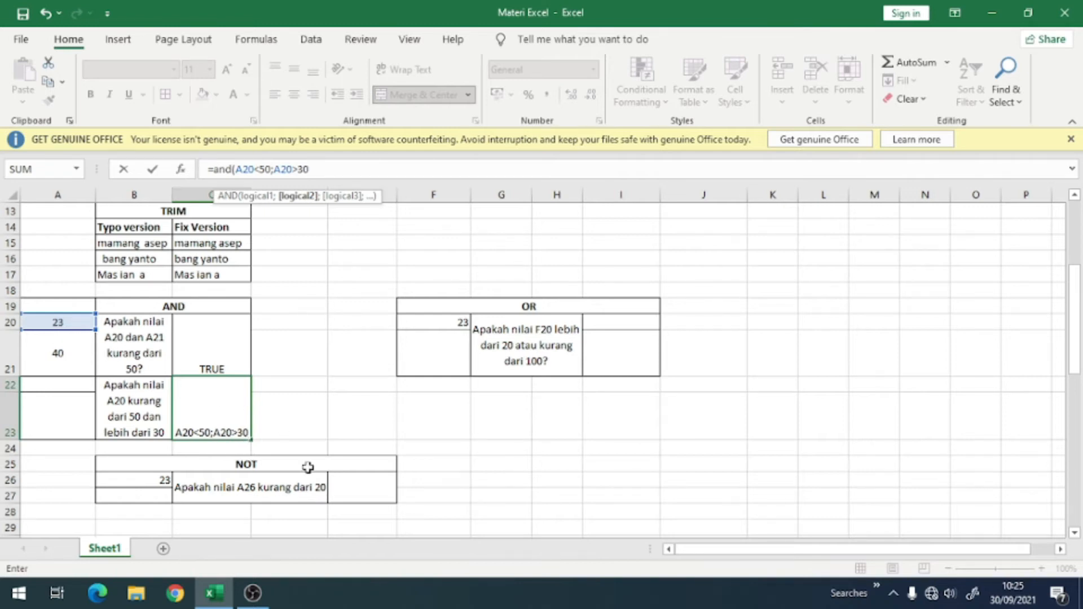
{"action": "key", "text": "Return"}
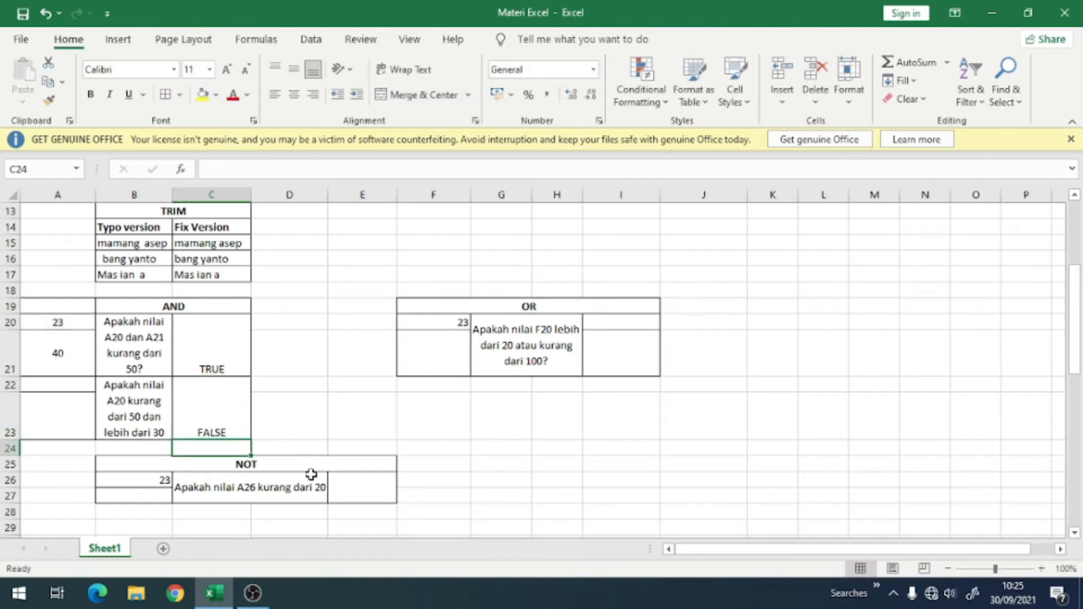
- Review the AND formulas in C22 and C20 and the cells that the C20 formula references
{"action": "left_click", "coordinate": [235, 401]}
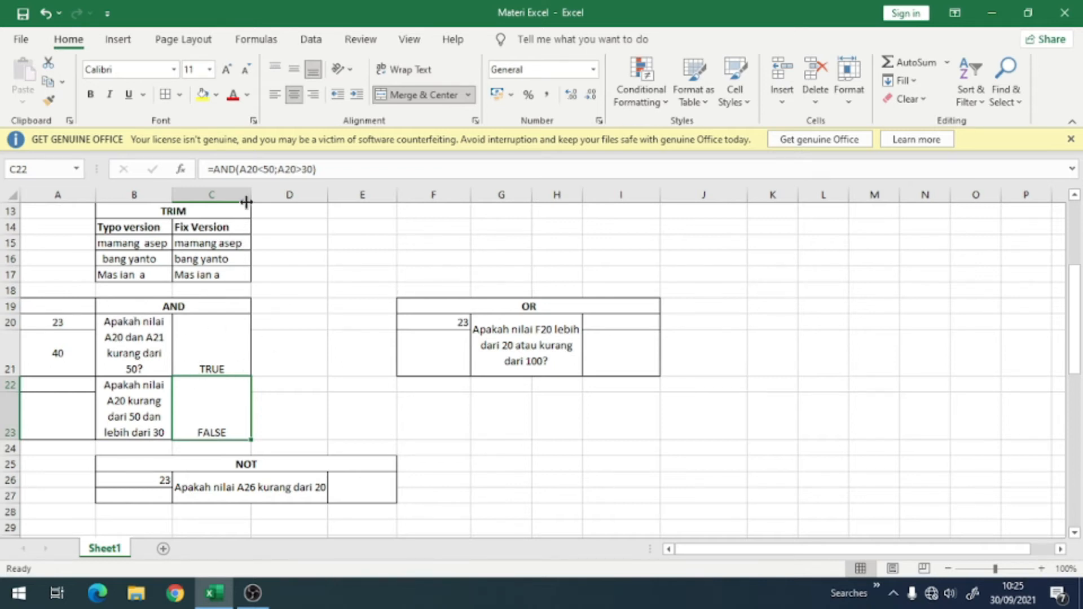
{"action": "left_click", "coordinate": [180, 360]}
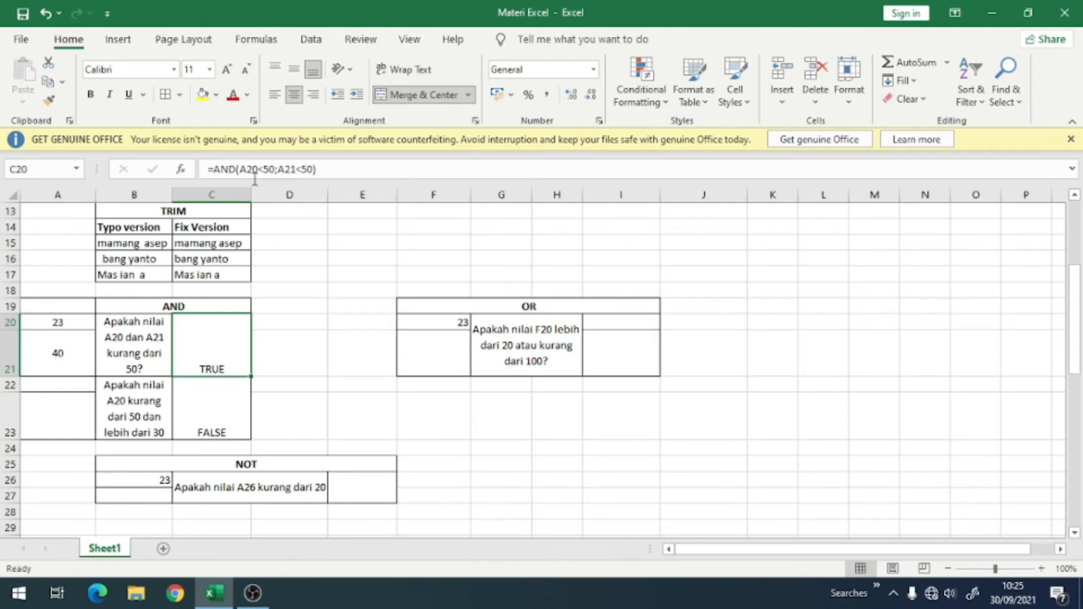
{"action": "key", "text": "F2"}
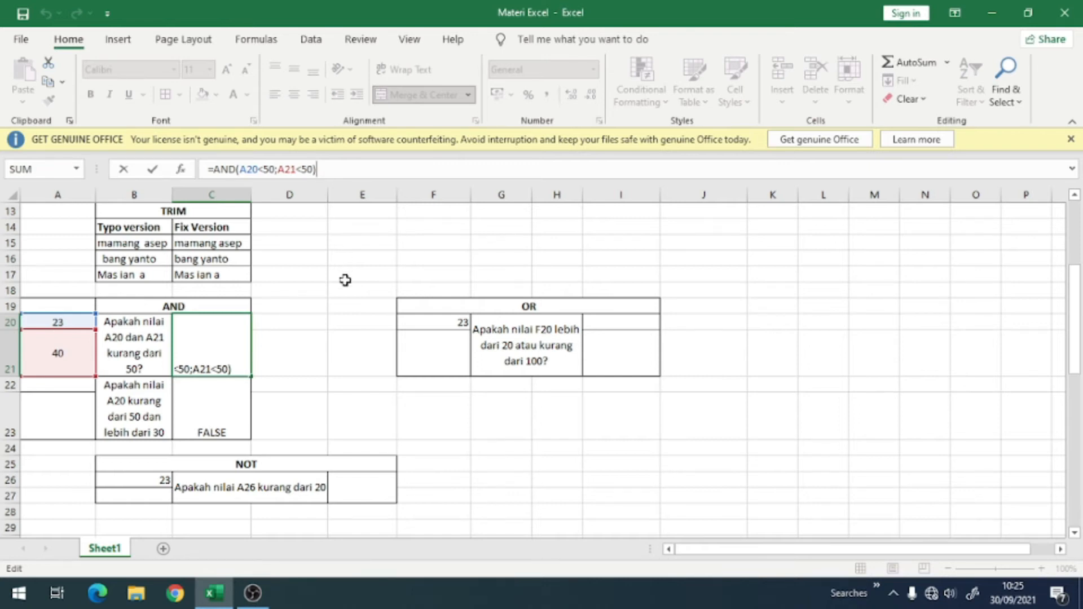
{"action": "key", "text": "Return"}
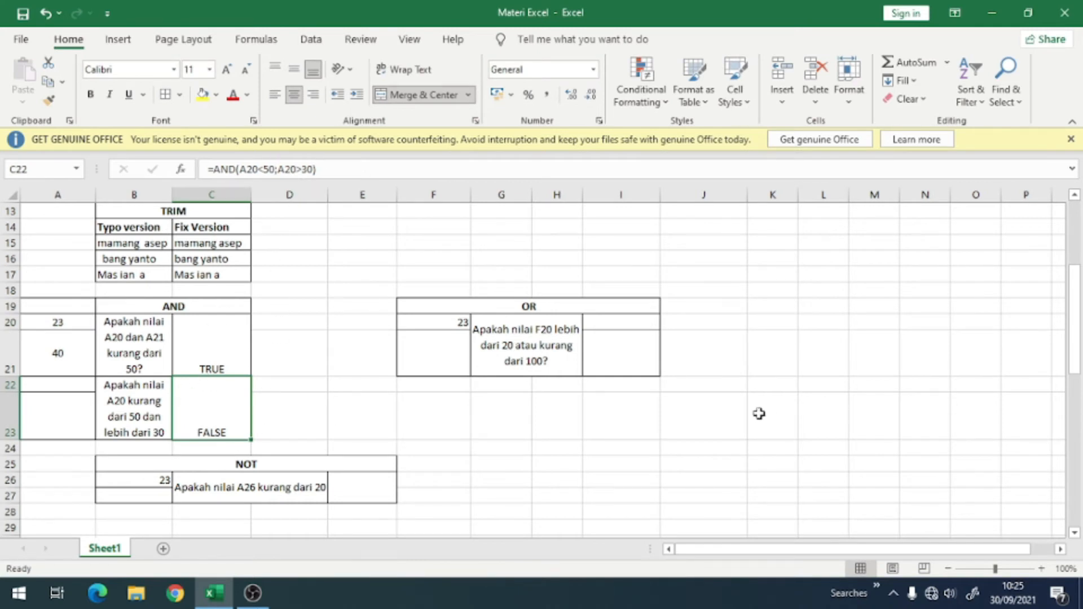
- Merge and center cells I20:I21 as the answer cell of the OR exercise
{"action": "left_click", "coordinate": [622, 327]}
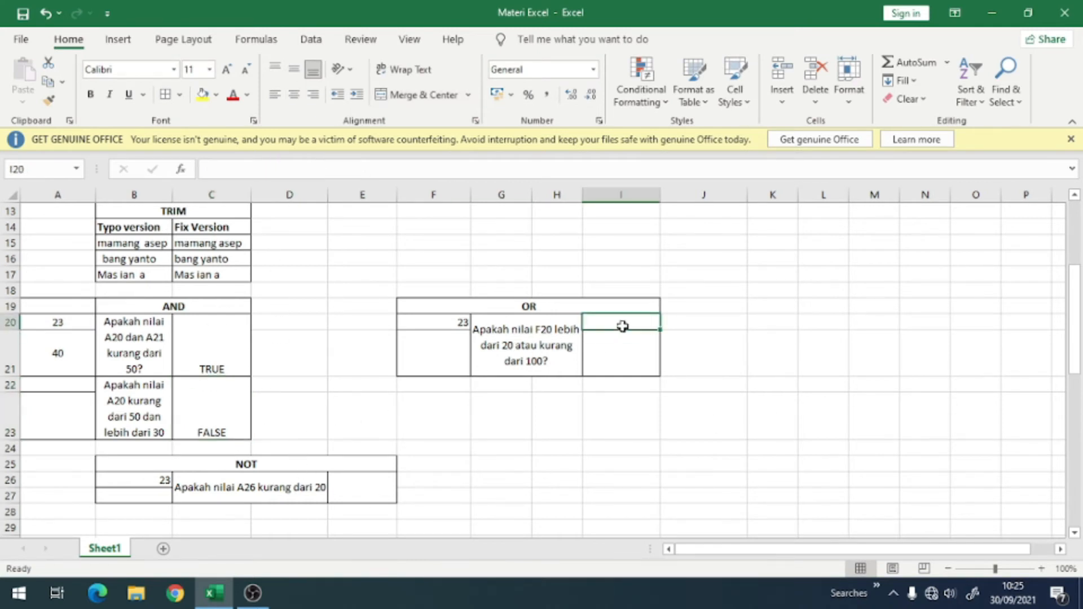
{"action": "left_click_drag", "start_coordinate": [622, 326], "coordinate": [623, 341]}
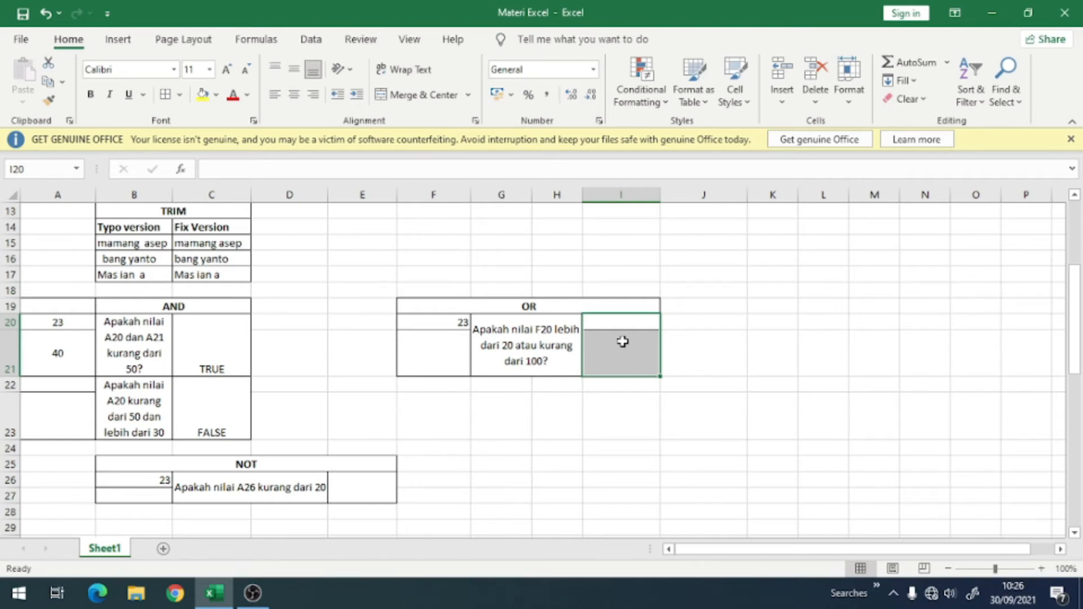
{"action": "left_click", "coordinate": [417, 94]}
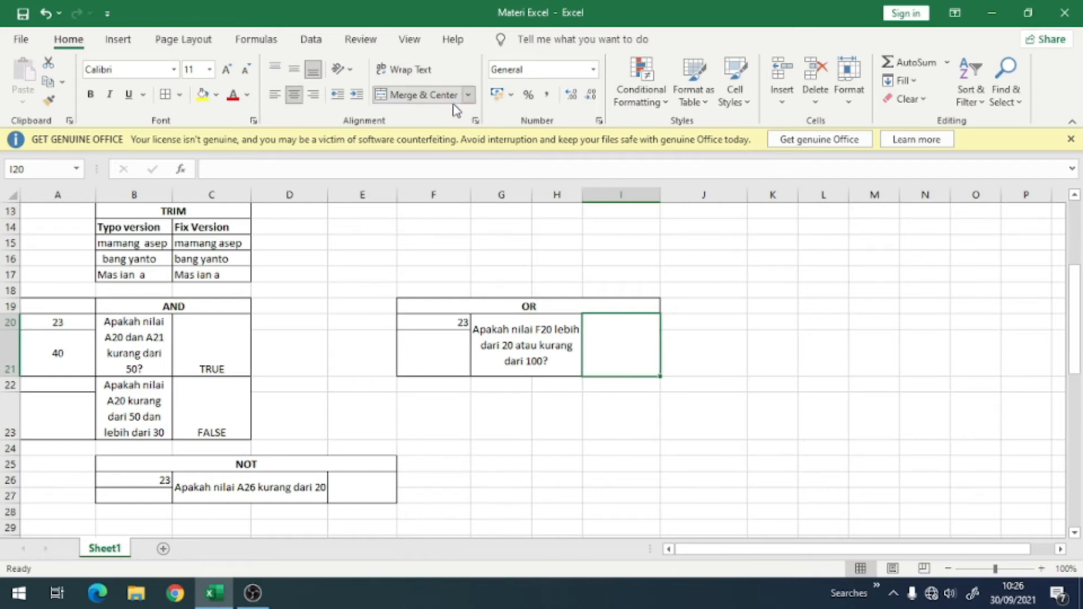
- Start an OR formula in the merged cell I20 with F20>20 as its first condition
{"action": "double_click", "coordinate": [611, 334]}
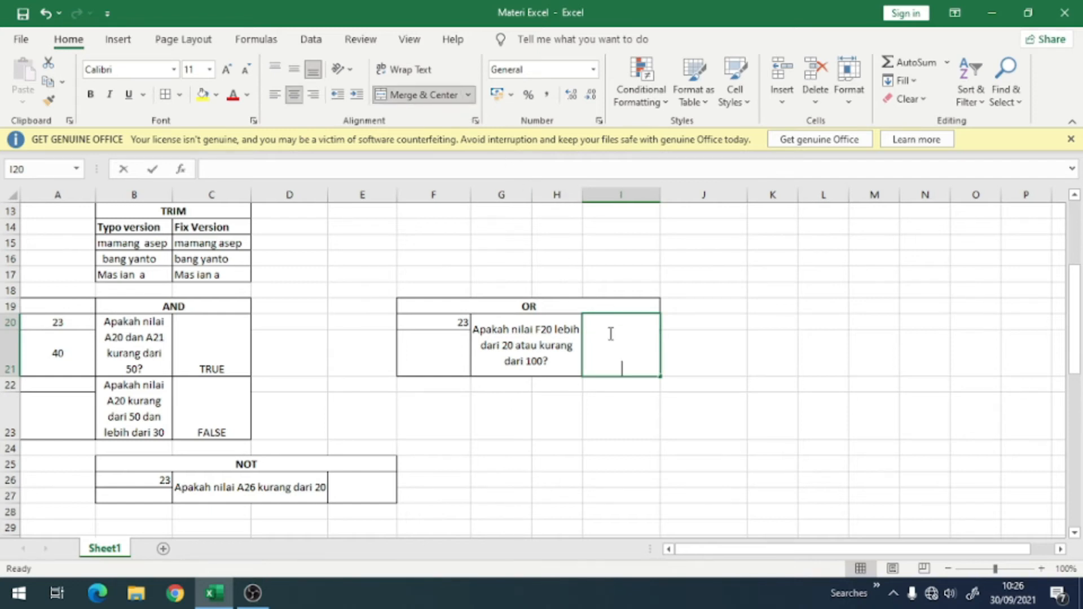
{"action": "type", "text": "=or"}
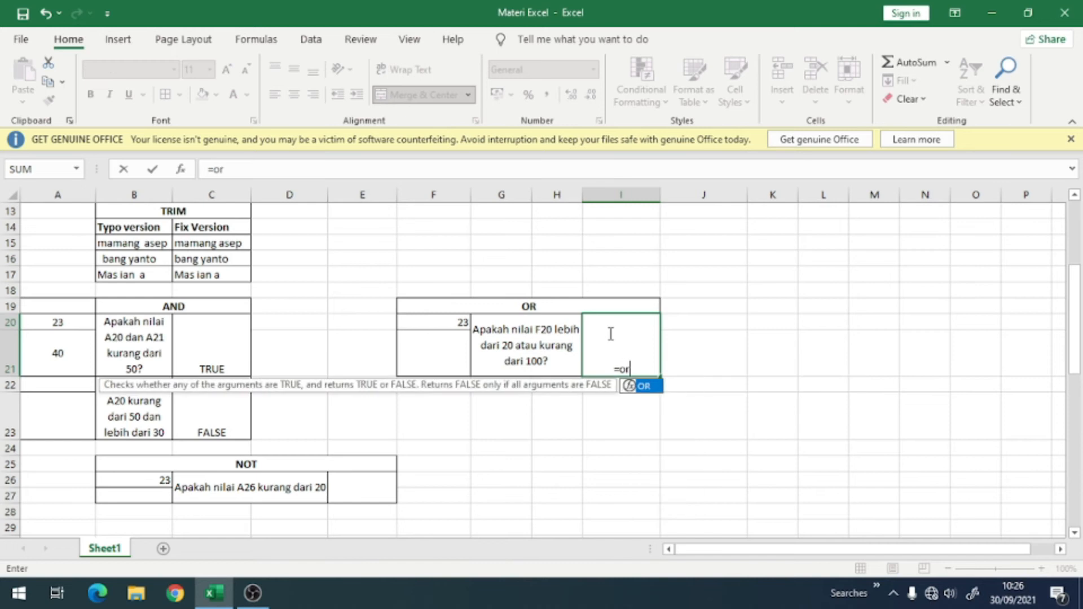
{"action": "type", "text": "("}
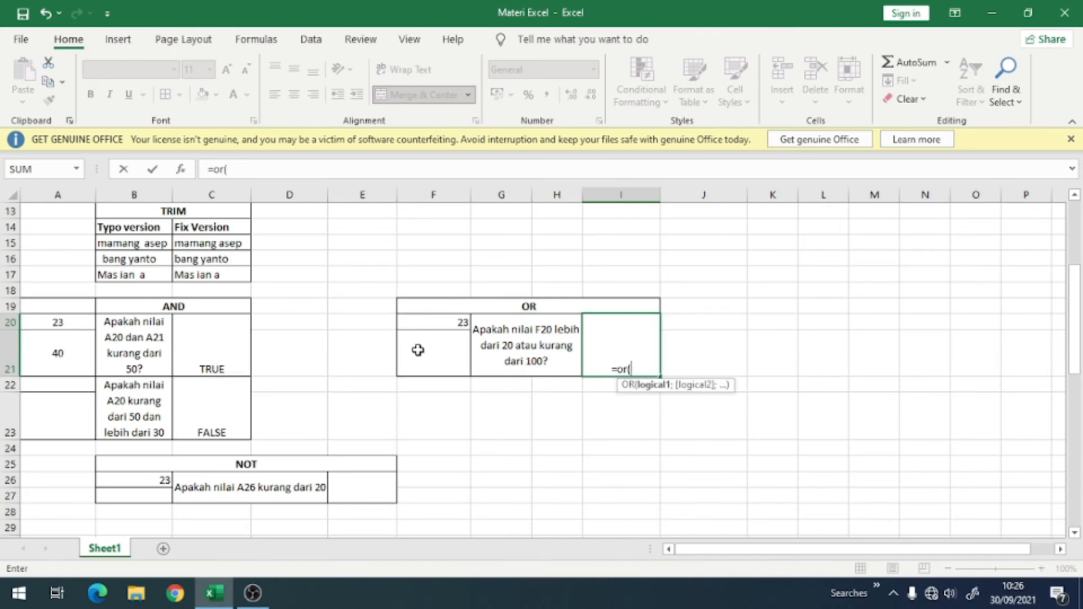
{"action": "left_click", "coordinate": [430, 322]}
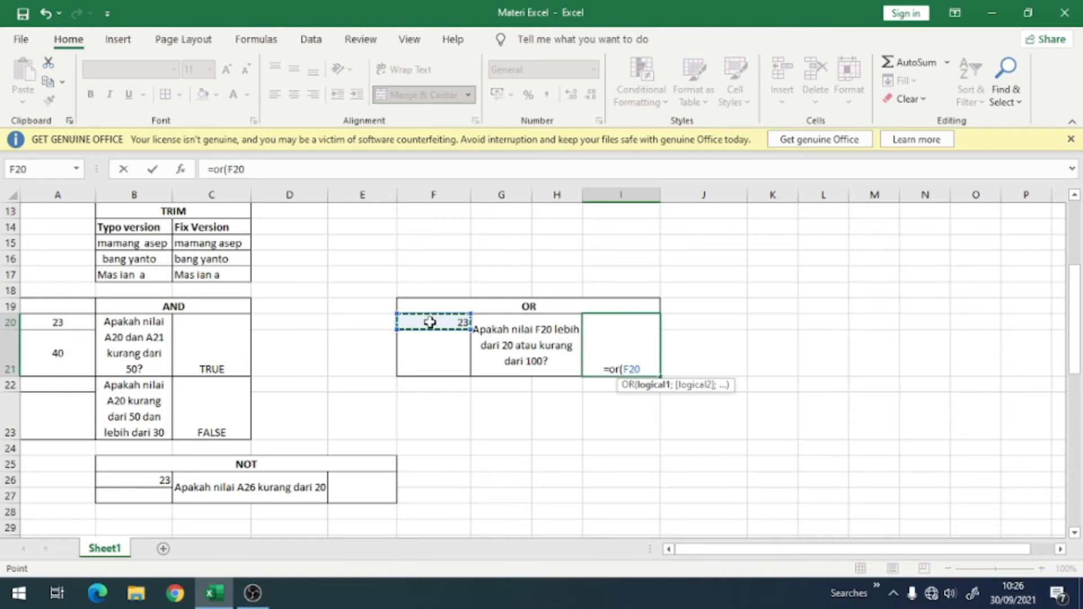
{"action": "type", "text": ":F"}
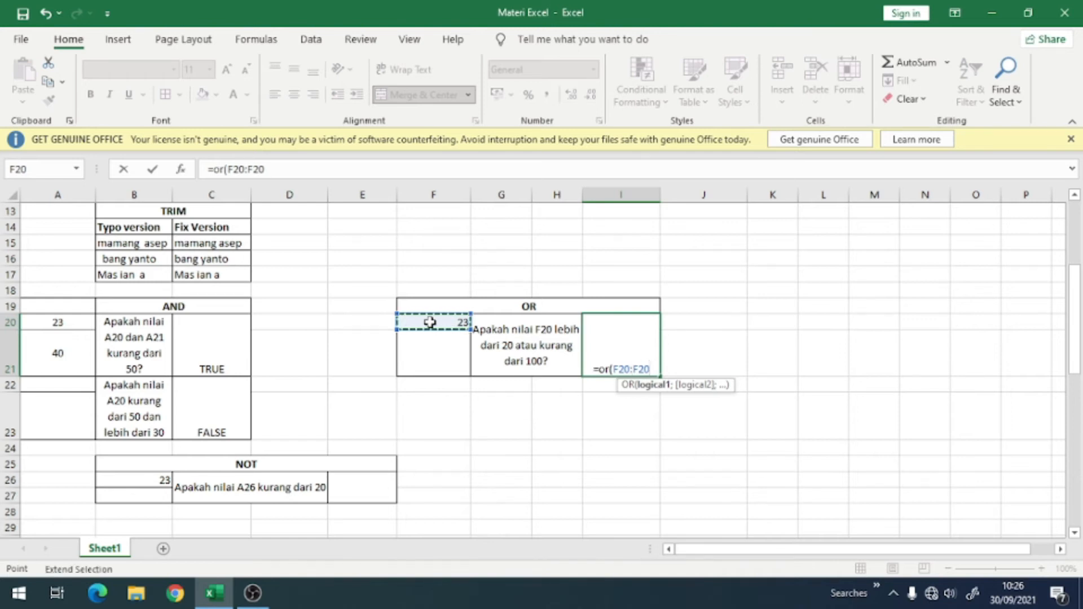
{"action": "key", "text": "BackSpace"}
{"action": "key", "text": "BackSpace"}
{"action": "type", "text": ">2"}
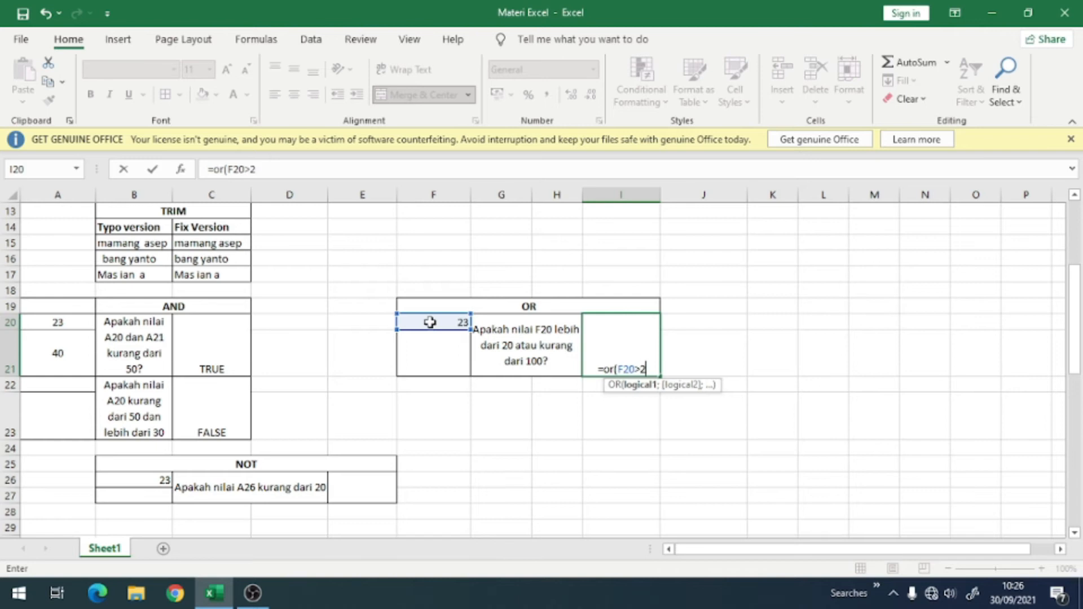
{"action": "type", "text": "0;"}
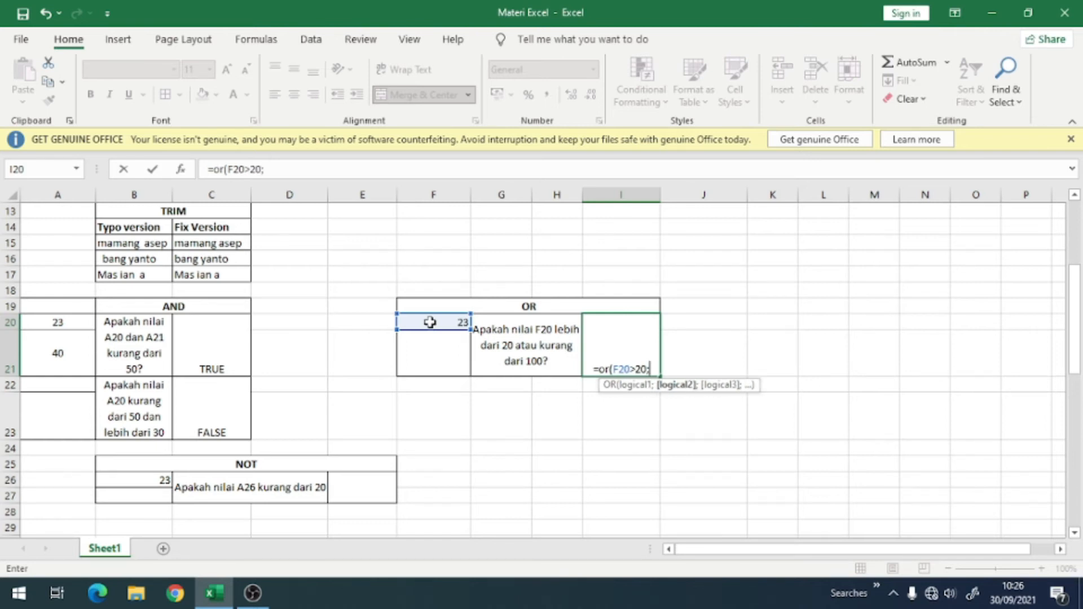
- Add F20>100 as the second condition of the OR formula in I20 and commit the formula
{"action": "left_click", "coordinate": [430, 322]}
{"action": "type", "text": ","}
{"action": "key", "text": "BackSpace"}
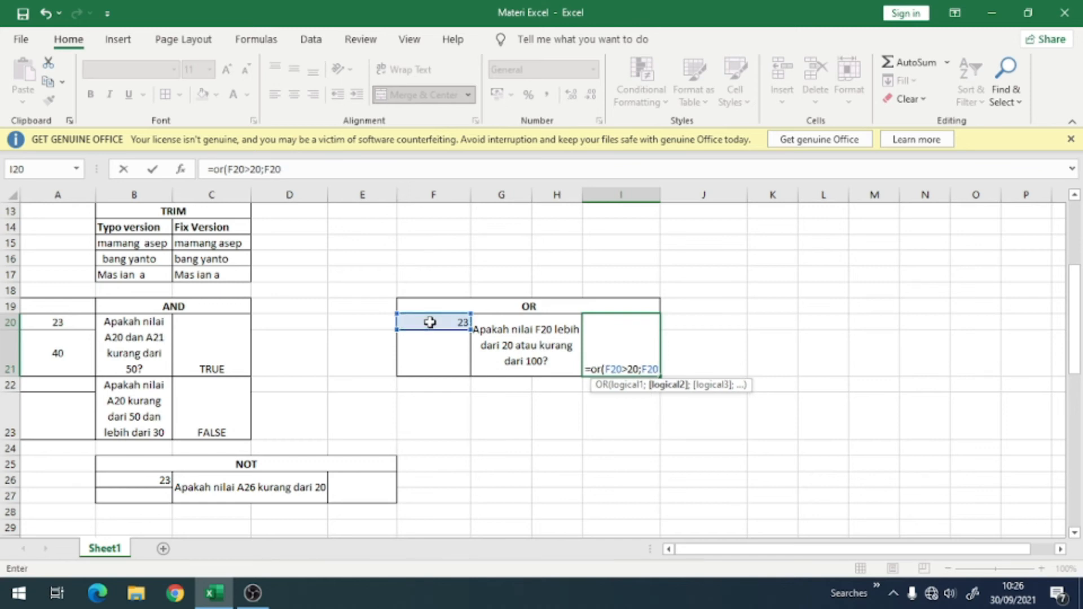
{"action": "type", "text": "<100"}
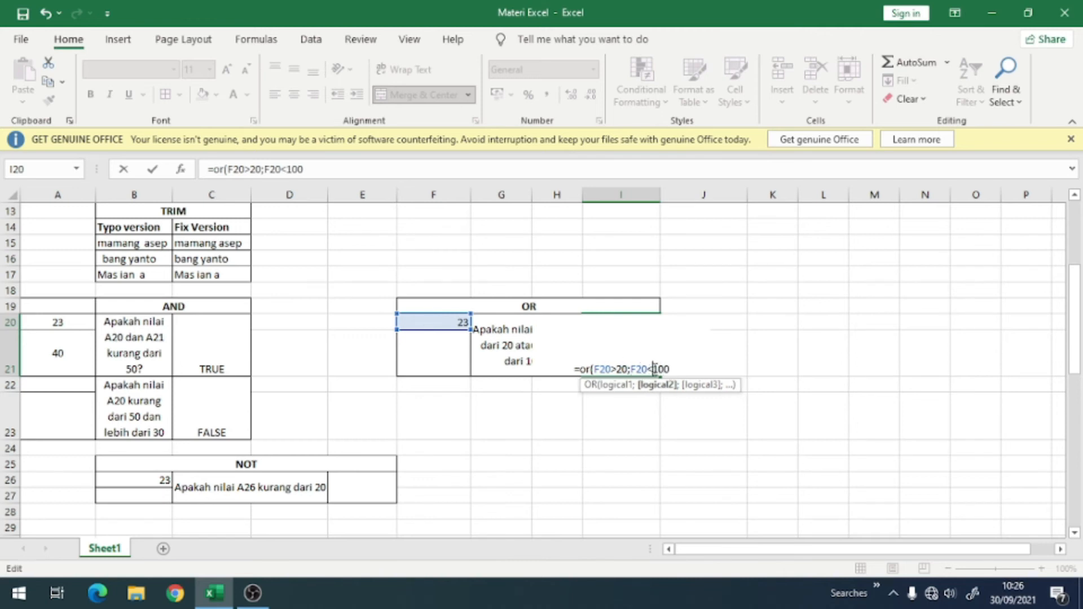
{"action": "key", "text": "BackSpace"}
{"action": "type", "text": ">"}
{"action": "key", "text": "Return"}
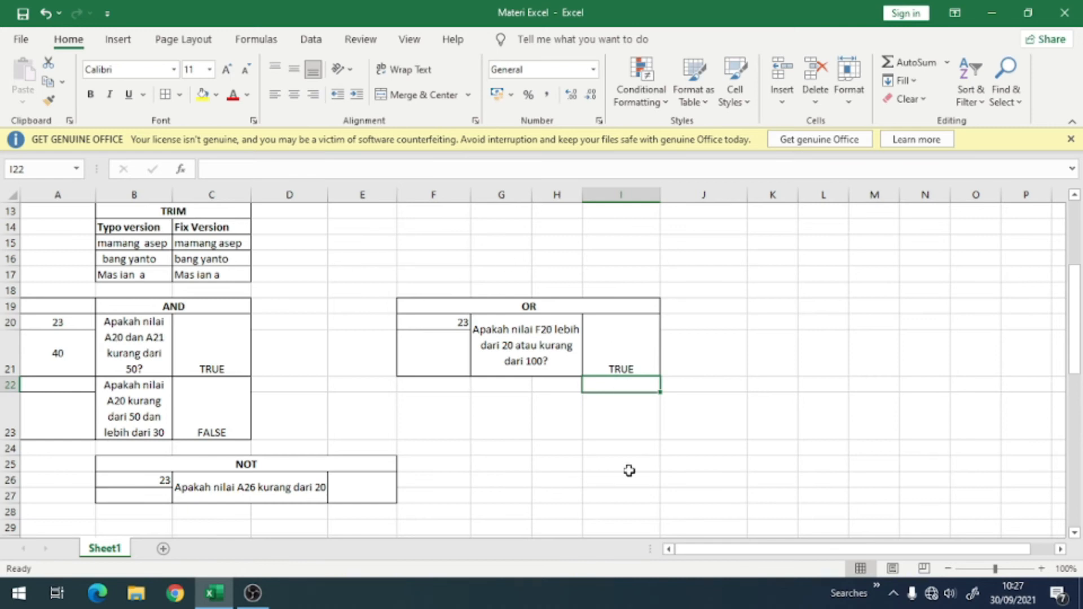
- Reword the OR question in G20 to end with "atau lebih dari 100?" so it matches the formula in I20
{"action": "left_click", "coordinate": [601, 353]}
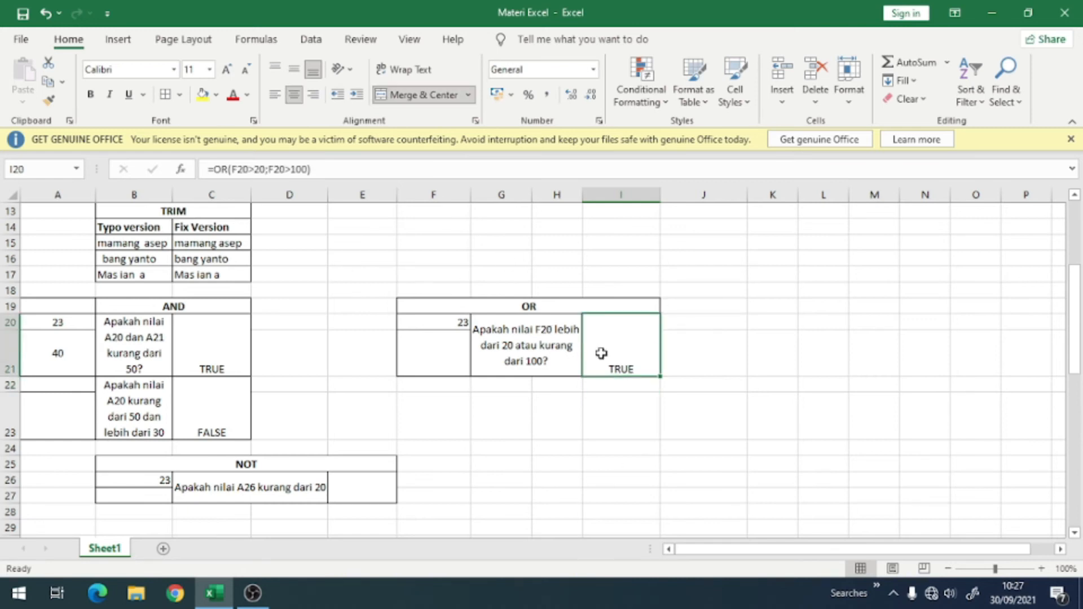
{"action": "left_click", "coordinate": [550, 350]}
{"action": "double_click", "coordinate": [555, 356]}
{"action": "left_click_drag", "start_coordinate": [572, 346], "coordinate": [540, 343]}
{"action": "type", "text": "lebih"}
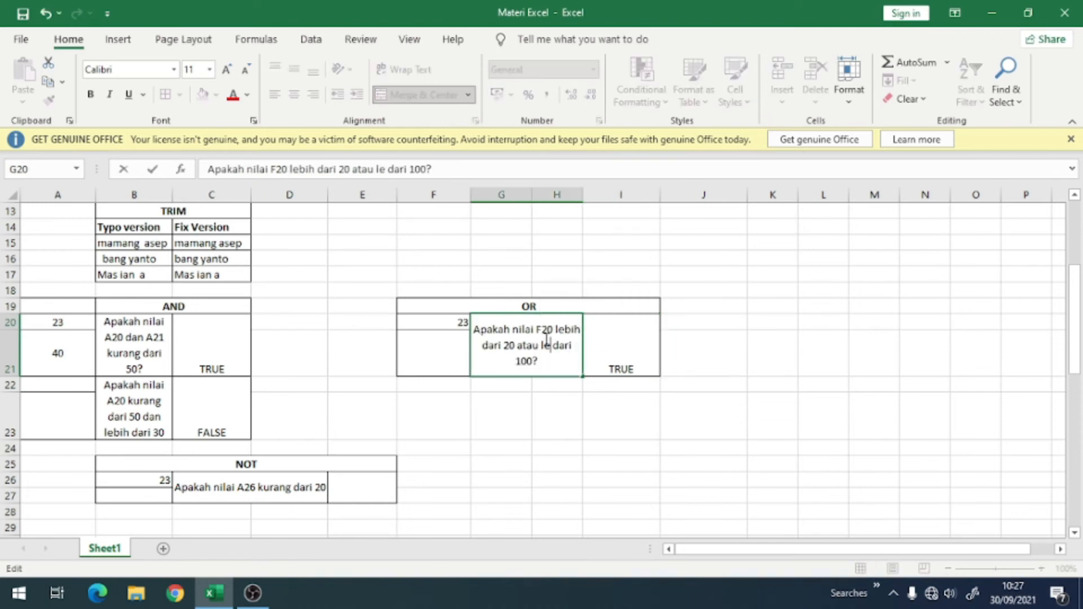
{"action": "key", "text": "Return"}
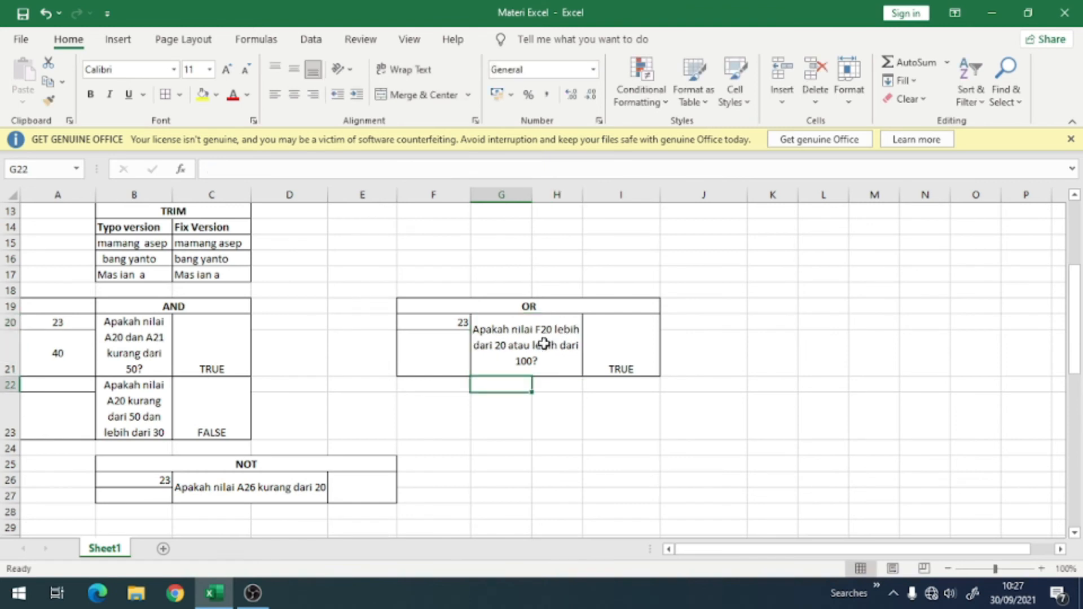
- Enter the formula =NOT(B26<20) in the merged answer cell E26 of the NOT exercise
{"action": "scroll", "coordinate": [494, 387], "scroll_direction": "down", "scroll_amount": 2}
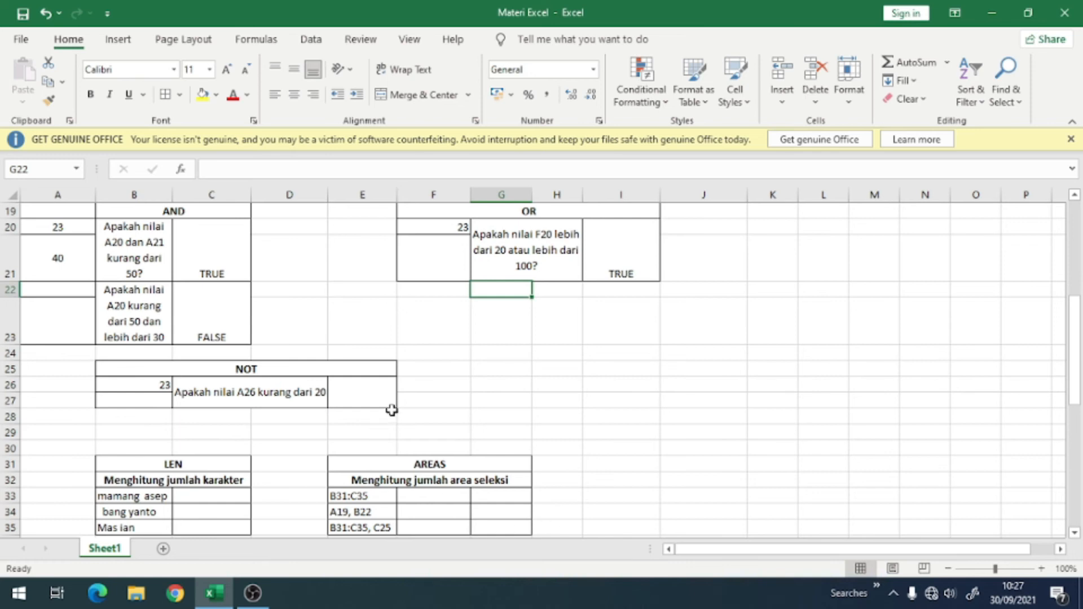
{"action": "left_click", "coordinate": [375, 398]}
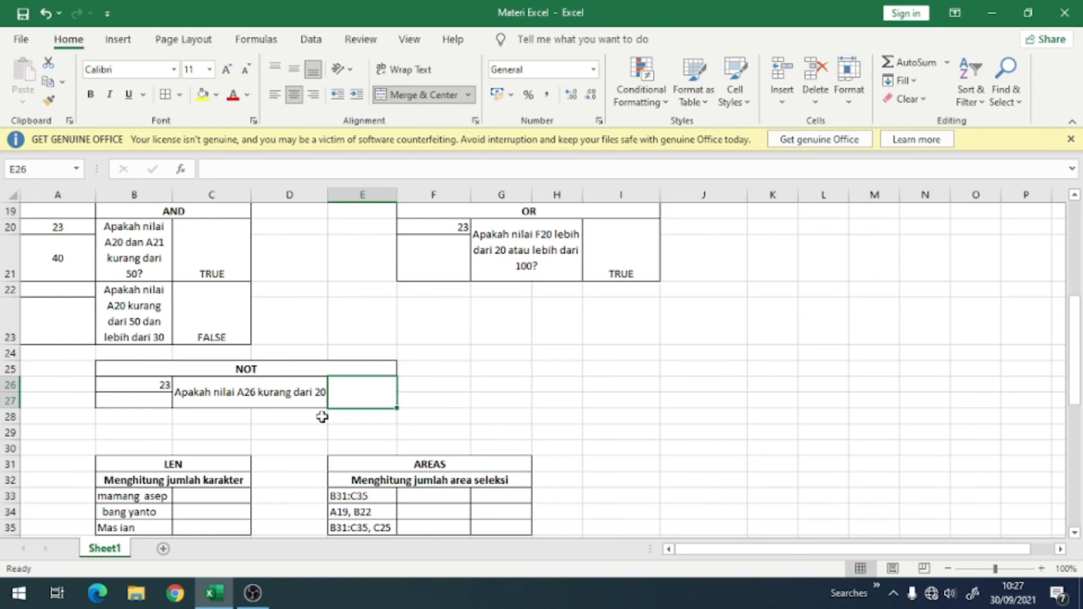
{"action": "left_click", "coordinate": [270, 169]}
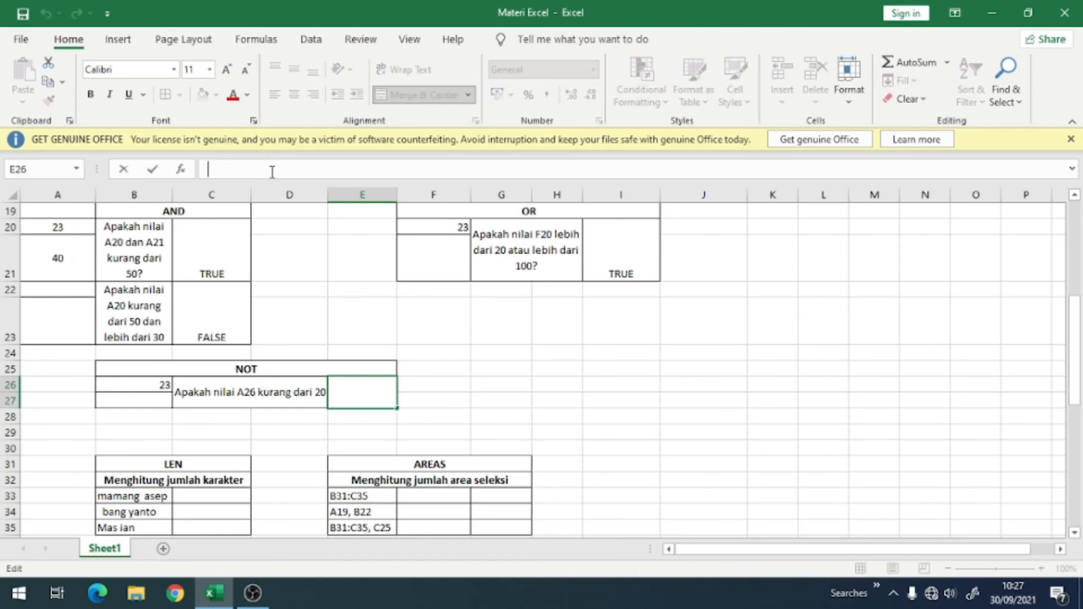
{"action": "type", "text": "=no"}
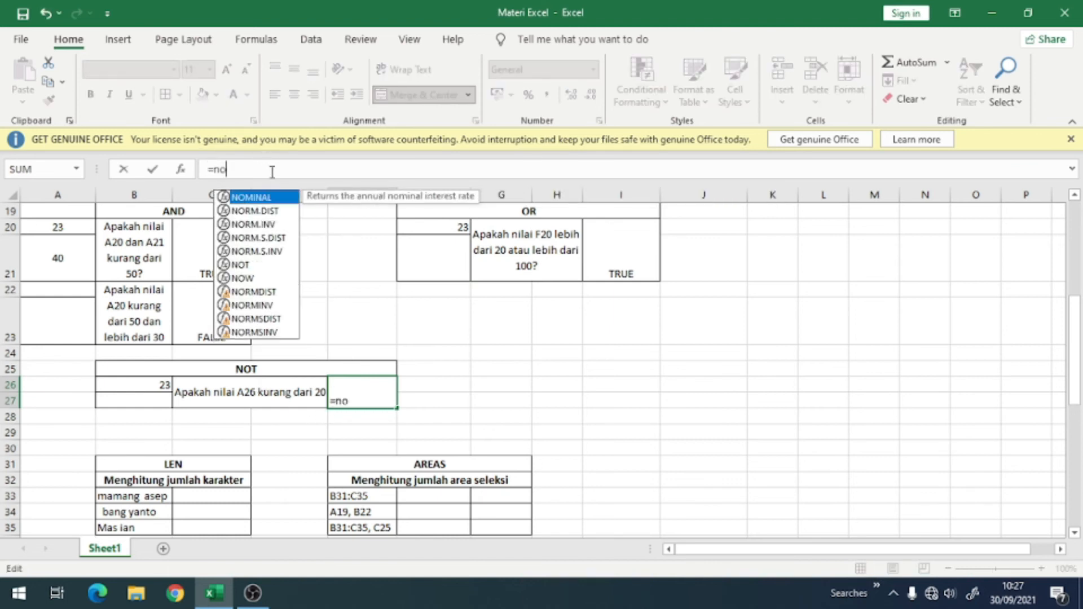
{"action": "type", "text": "t("}
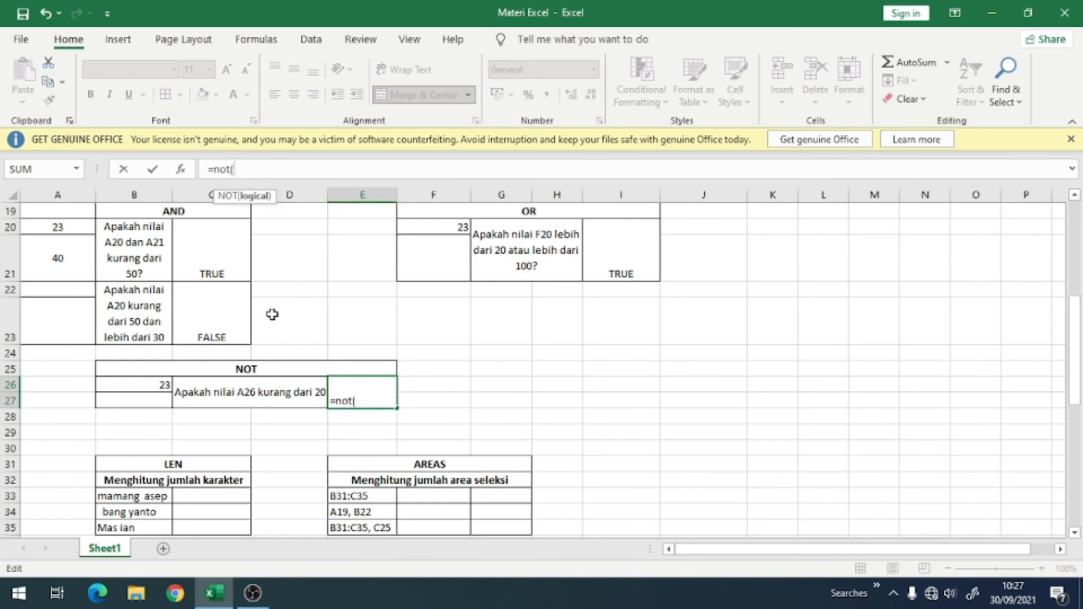
{"action": "left_click", "coordinate": [151, 388]}
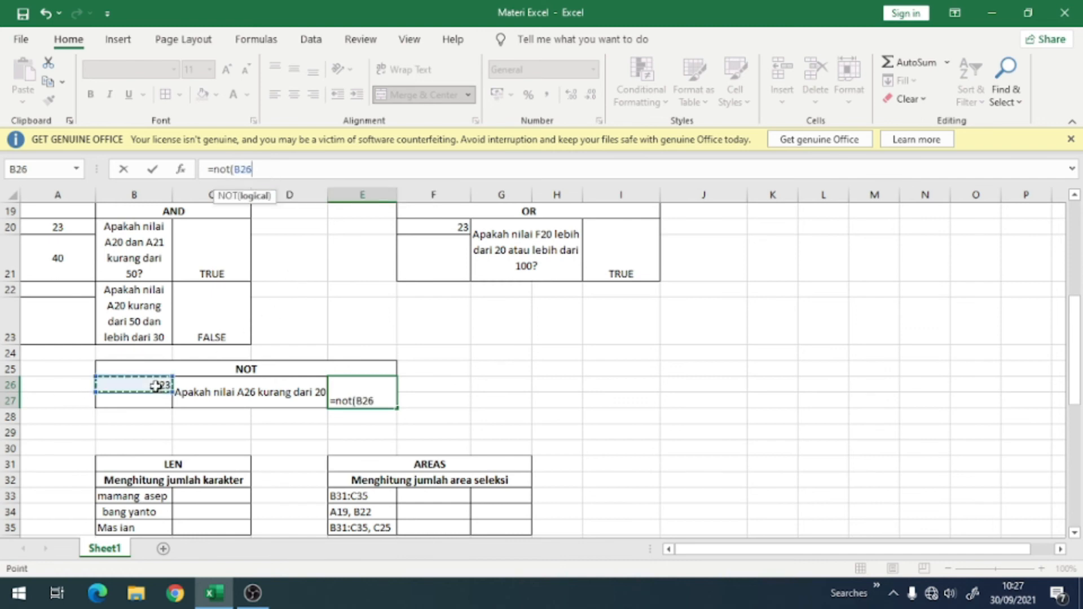
{"action": "type", "text": "<39"}
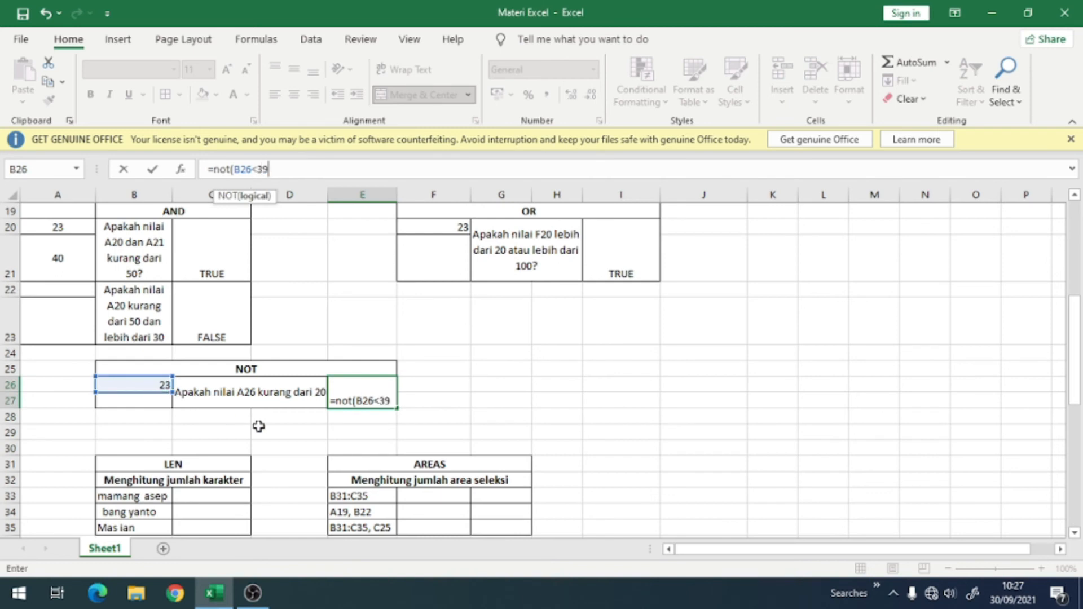
{"action": "key", "text": "BackSpace"}
{"action": "key", "text": "BackSpace"}
{"action": "type", "text": "20"}
{"action": "key", "text": "Return"}
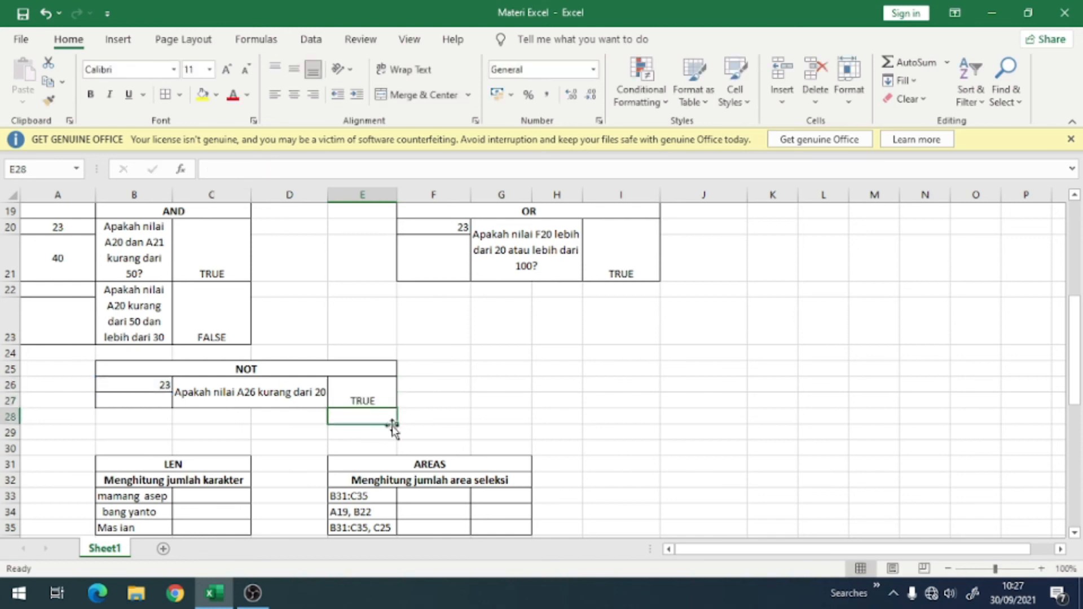
{"action": "left_click", "coordinate": [380, 404]}
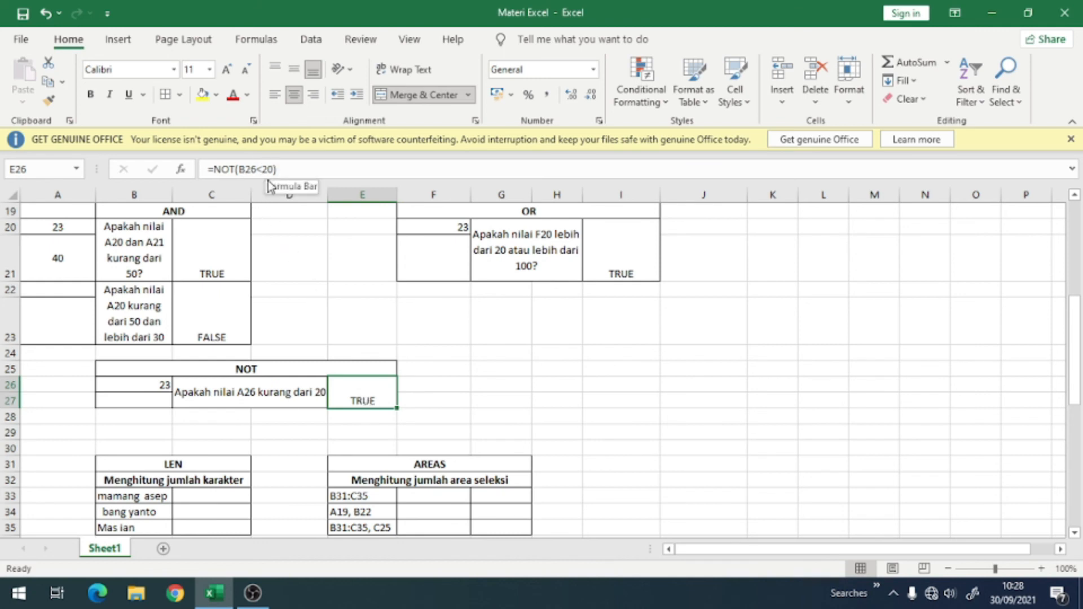
- Enter =LEN(B33) in C33 of the LEN exercise and fill the formula down to C35
{"action": "scroll", "coordinate": [366, 411], "scroll_direction": "down", "scroll_amount": 2}
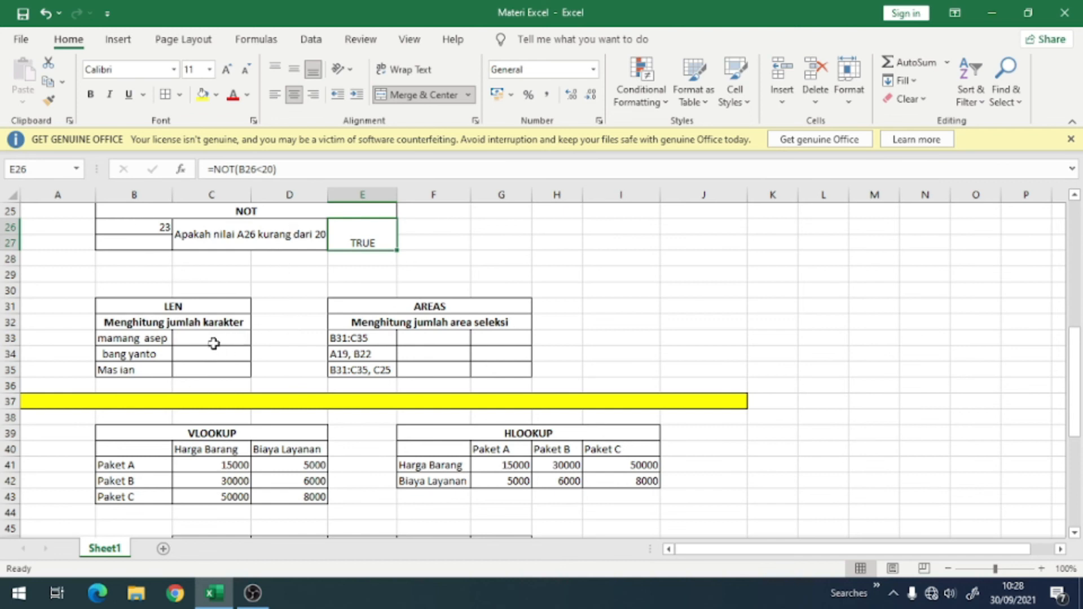
{"action": "scroll", "coordinate": [130, 335], "scroll_direction": "down", "scroll_amount": 2}
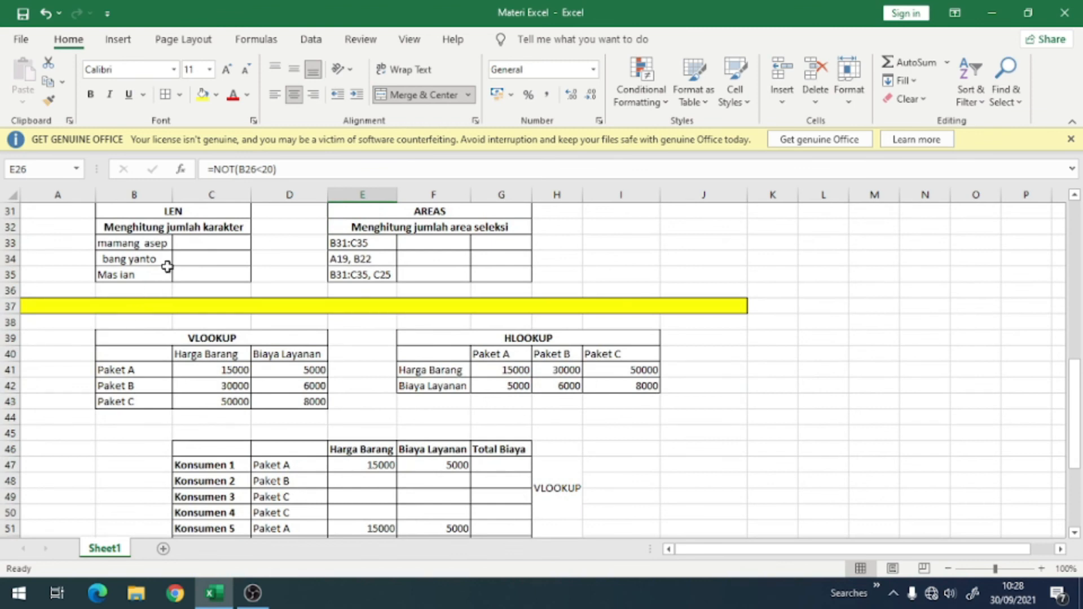
{"action": "left_click", "coordinate": [194, 246]}
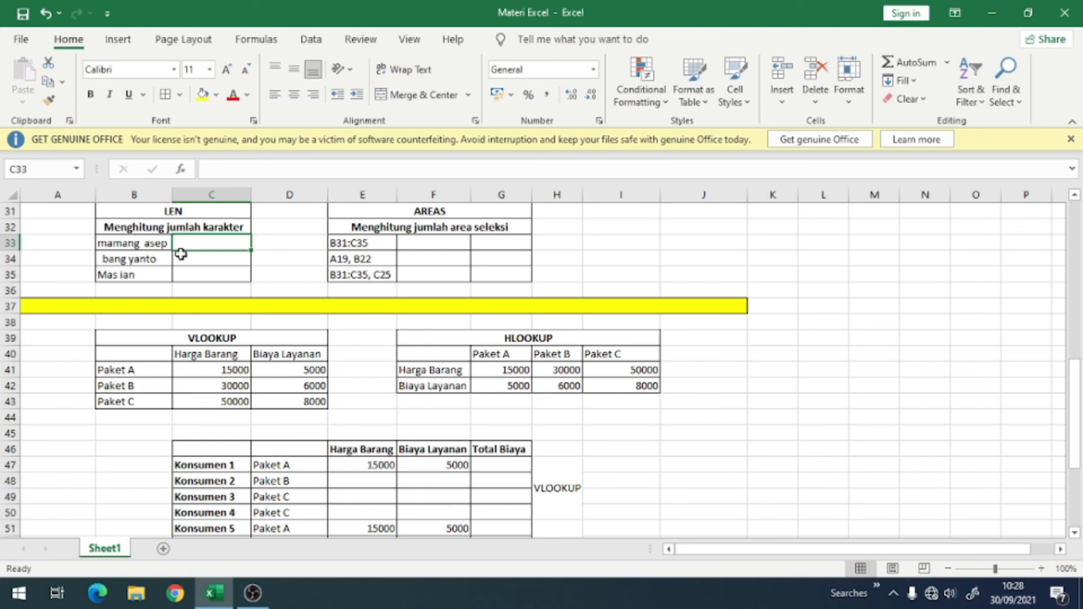
{"action": "type", "text": "=len("}
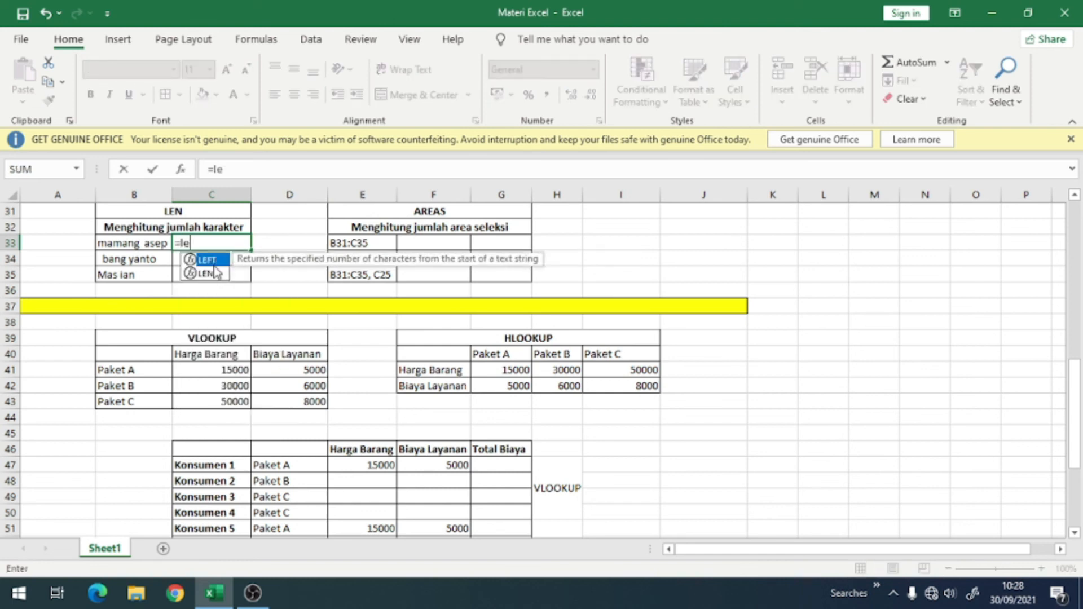
{"action": "left_click", "coordinate": [154, 241]}
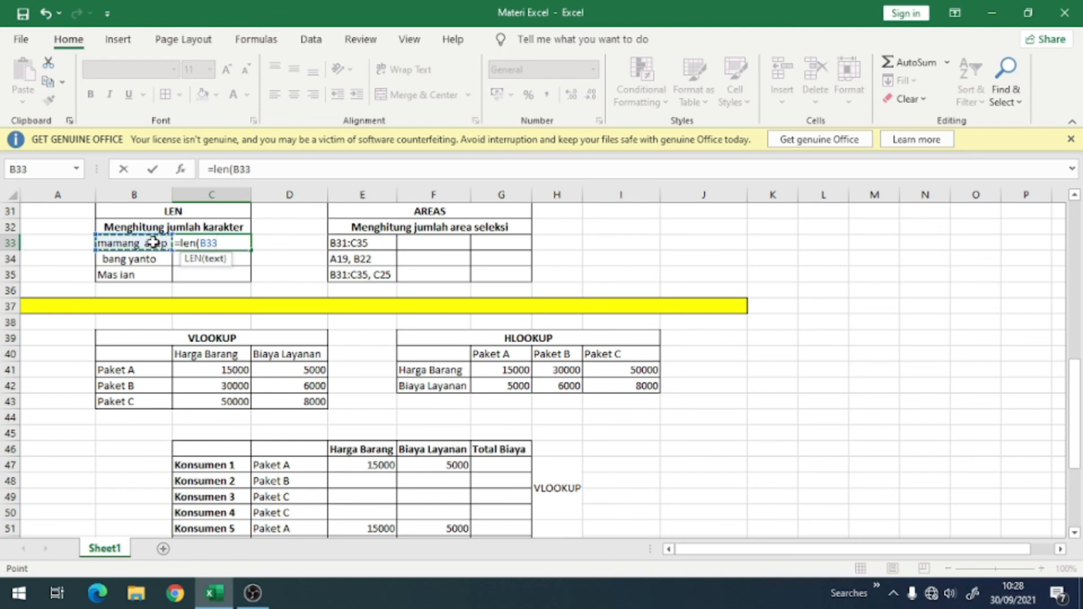
{"action": "key", "text": "Return"}
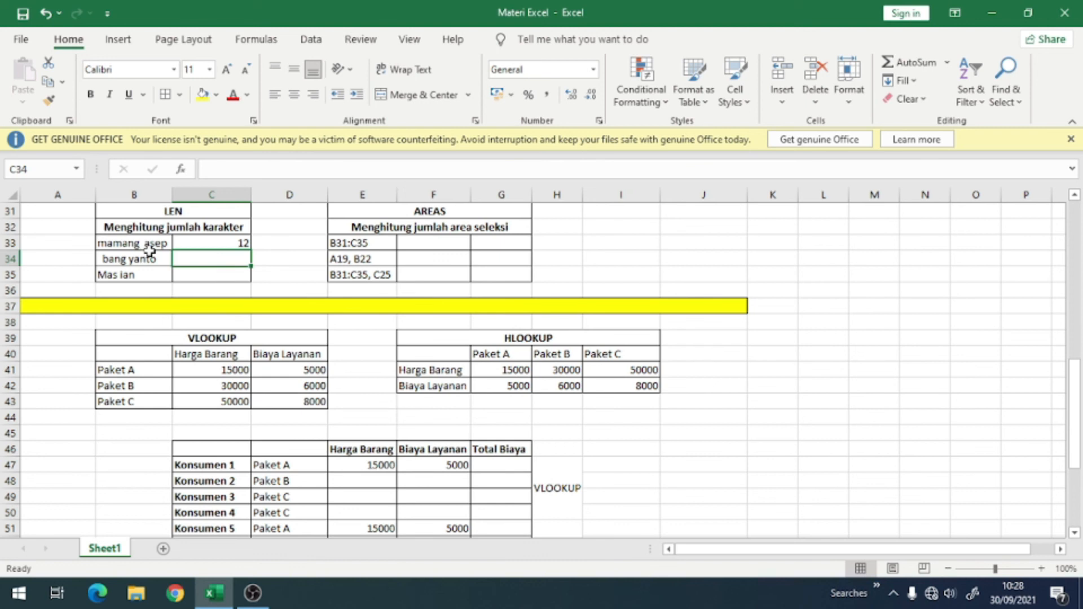
{"action": "left_click", "coordinate": [217, 244]}
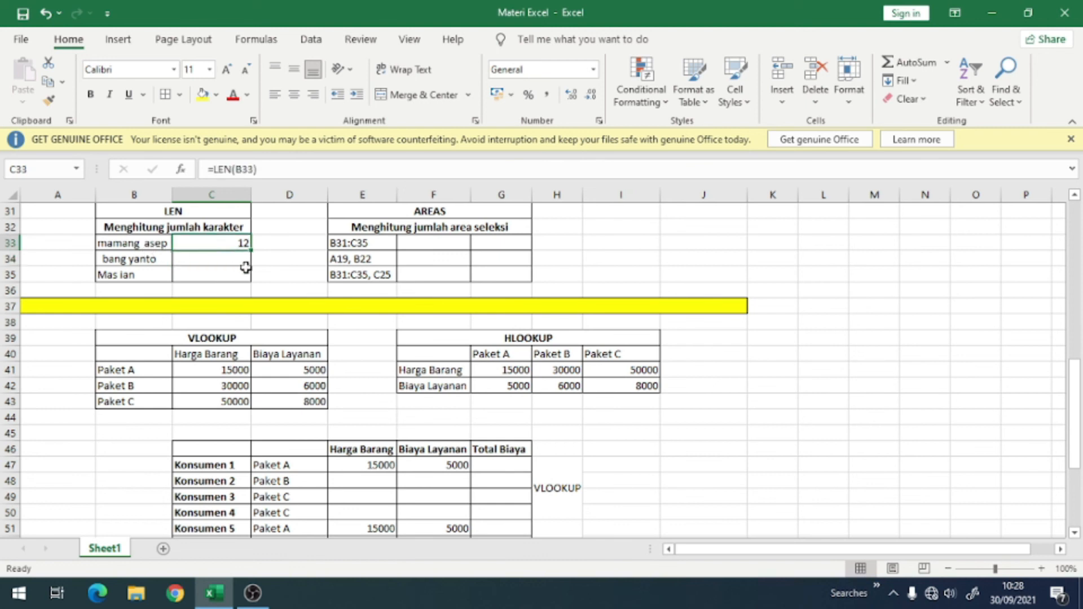
{"action": "left_click_drag", "start_coordinate": [249, 250], "coordinate": [249, 282]}
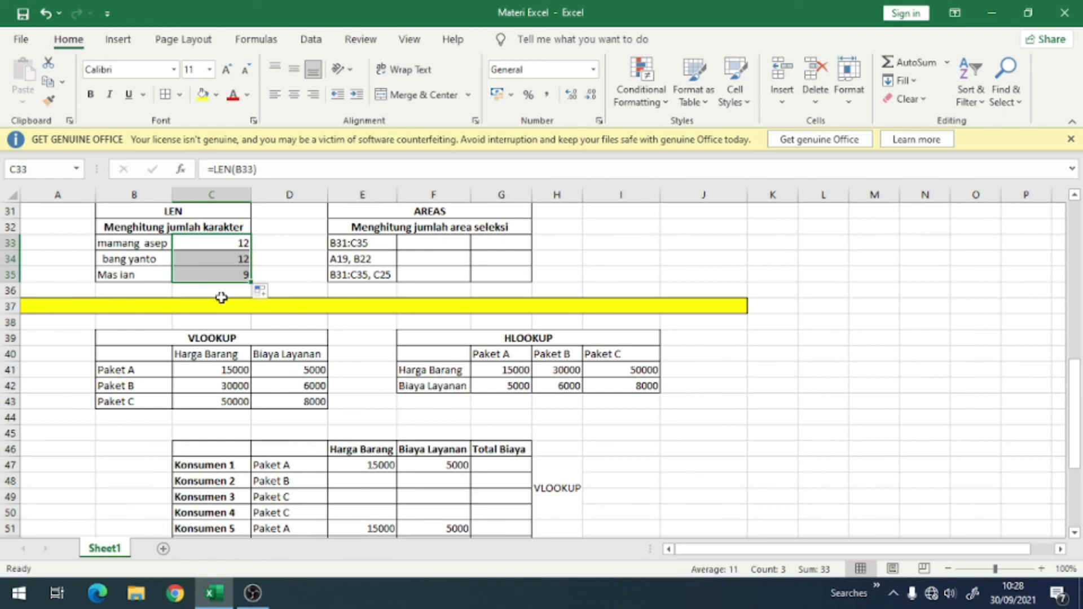
- Open the text in cell B34 of the LEN exercise for editing
{"action": "left_click", "coordinate": [99, 261]}
{"action": "key", "text": "F2"}
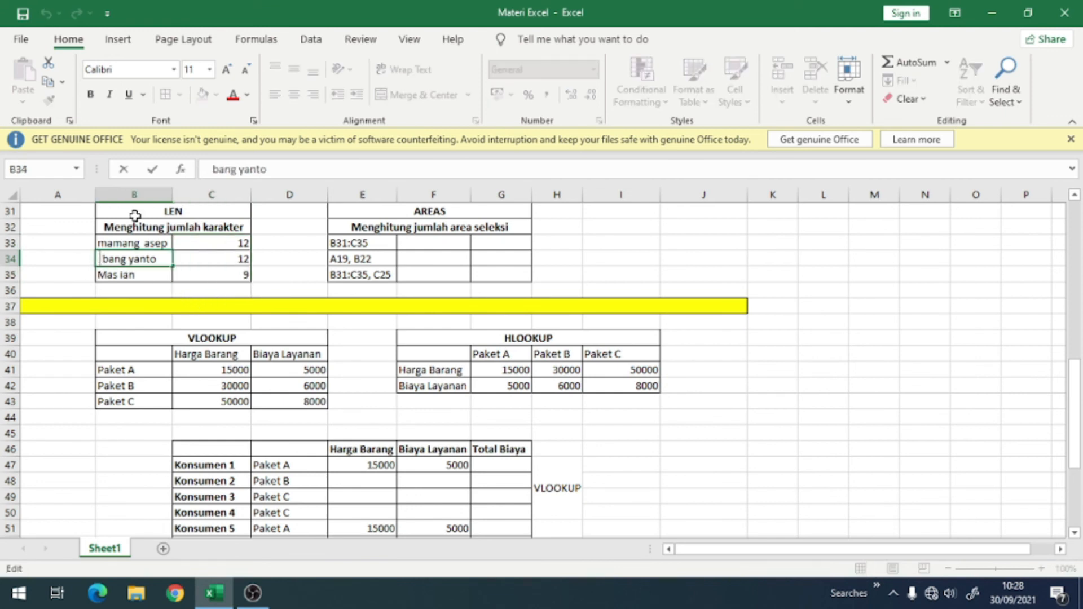